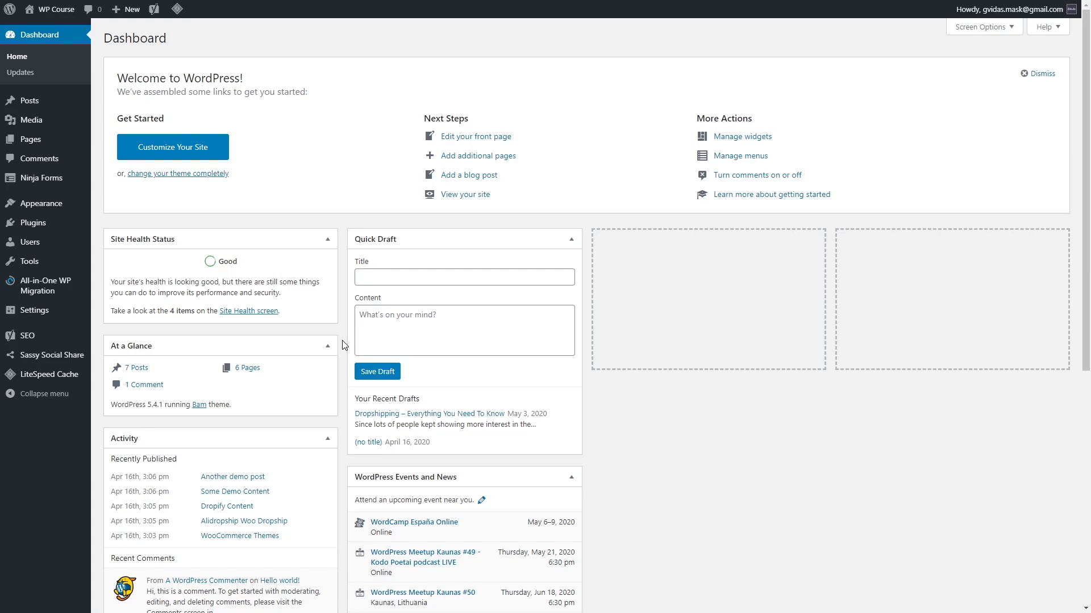
# Step: Turn off readability analysis, the text link counter and the admin bar menu in the Yoast SEO general features, and save
pyautogui.moveTo(64, 341)
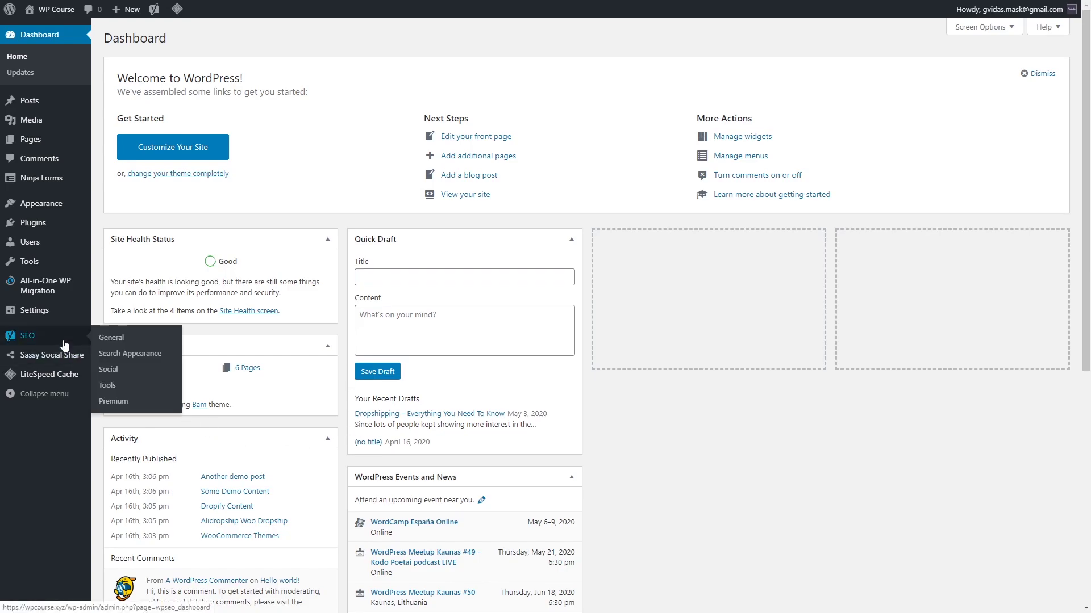
pyautogui.click(110, 341)
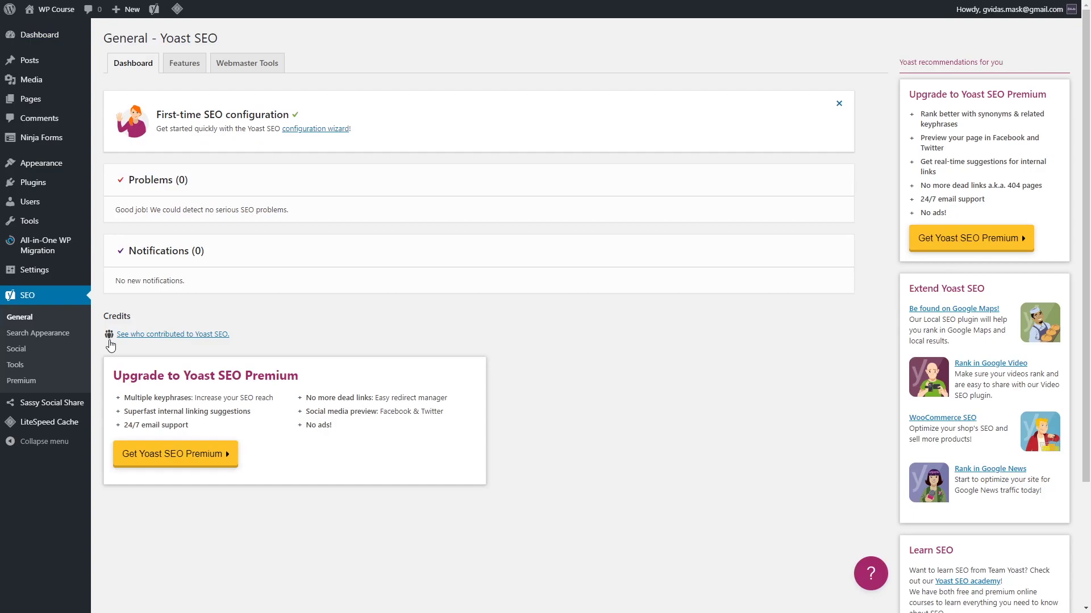
pyautogui.click(179, 67)
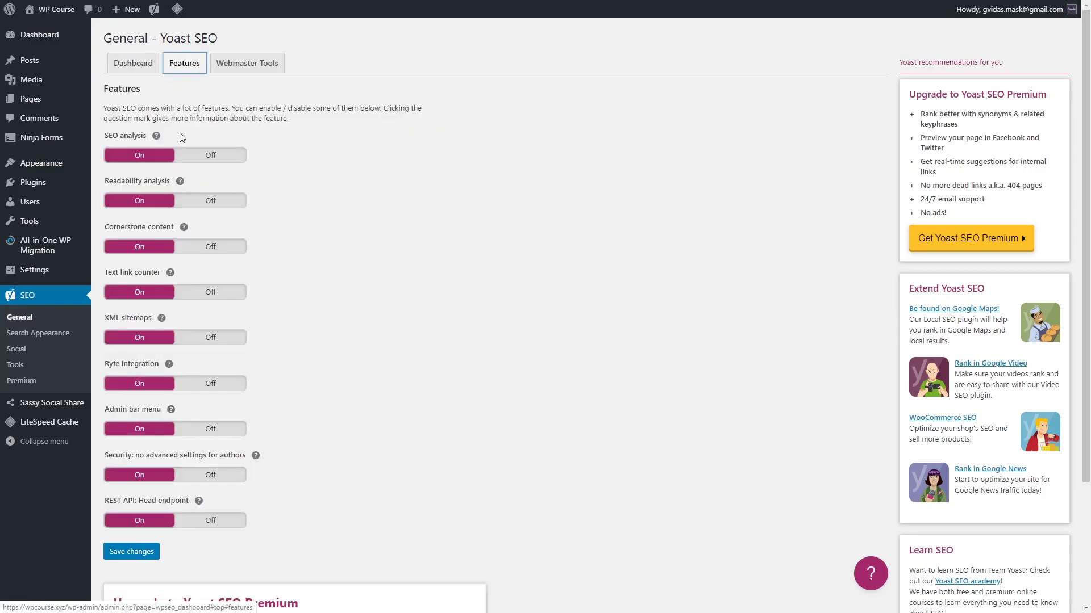
pyautogui.click(221, 205)
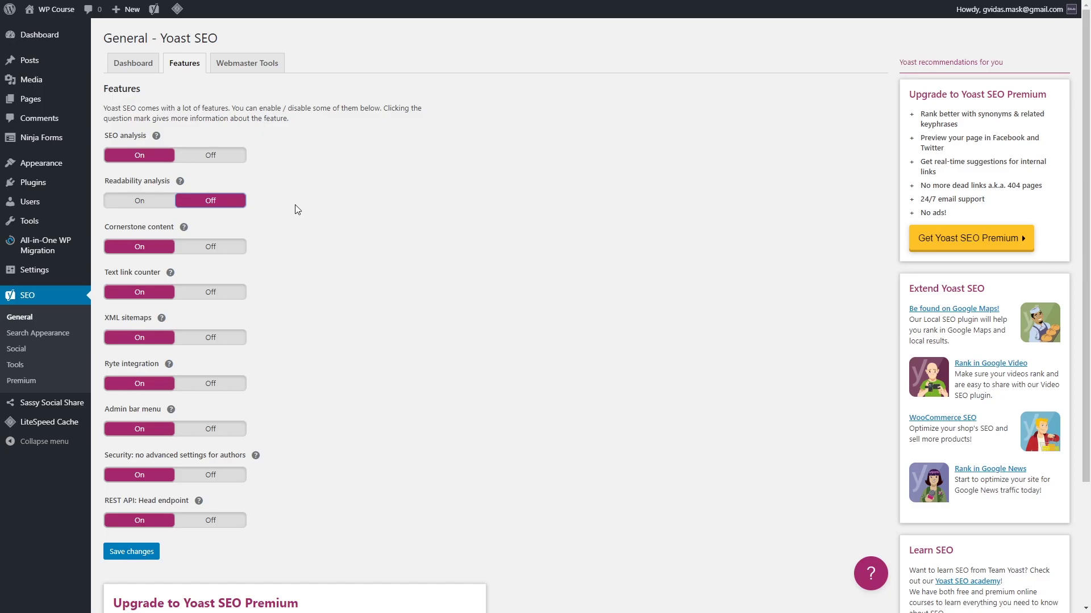
pyautogui.click(225, 294)
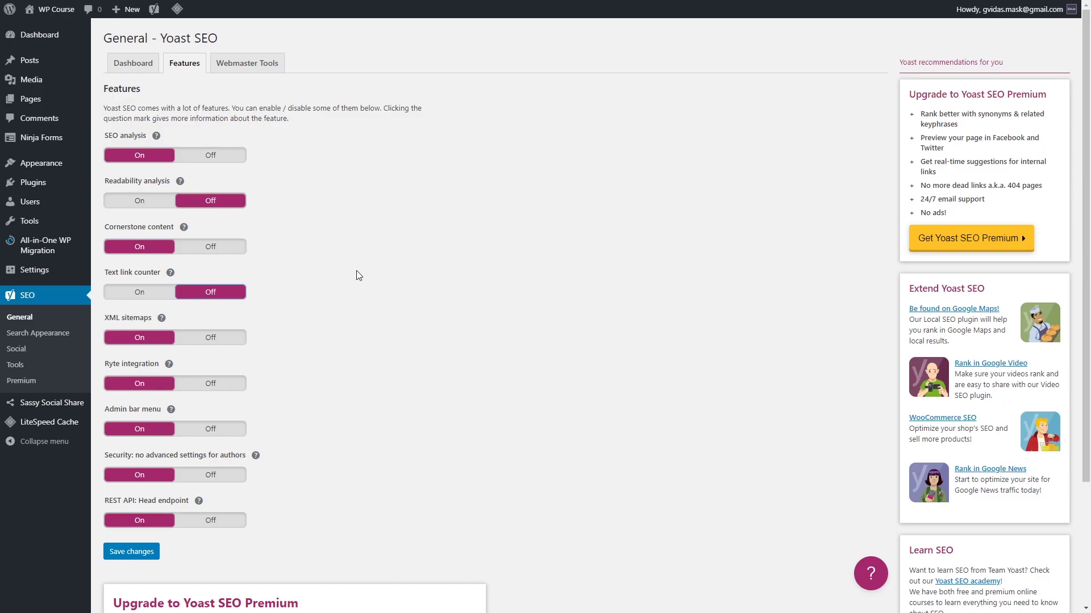
pyautogui.click(230, 433)
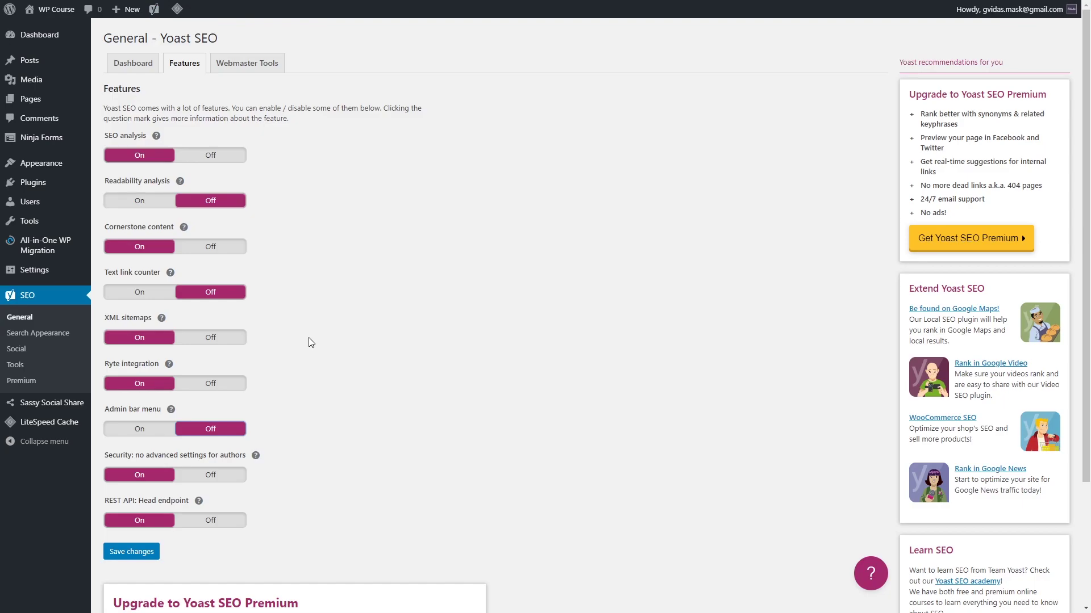
pyautogui.click(126, 552)
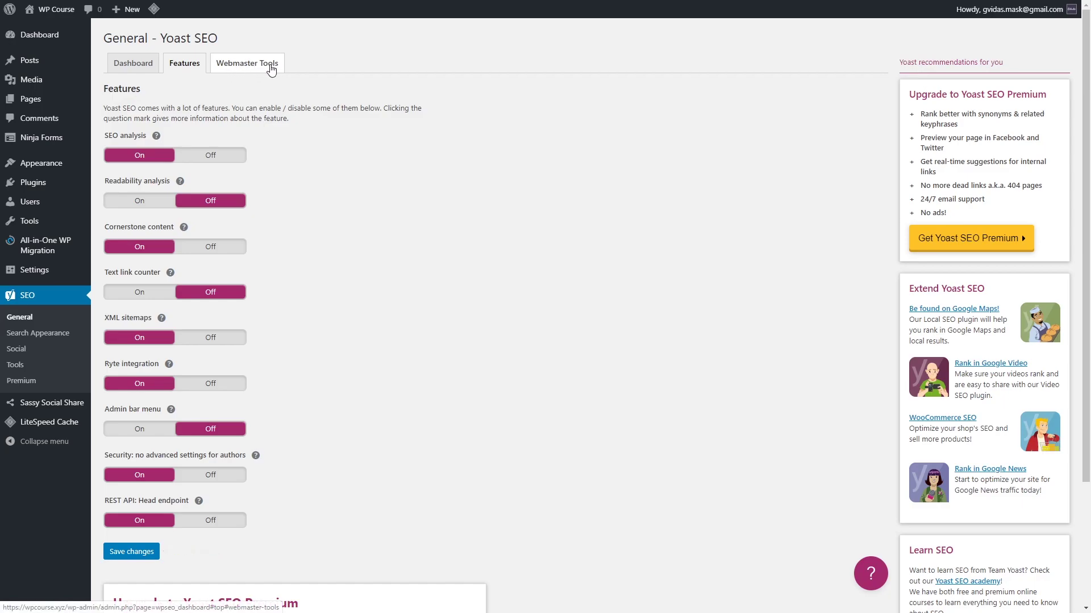
# Step: Remove the Page variable from the SEO title for posts in the Search Appearance content type settings
pyautogui.click(51, 335)
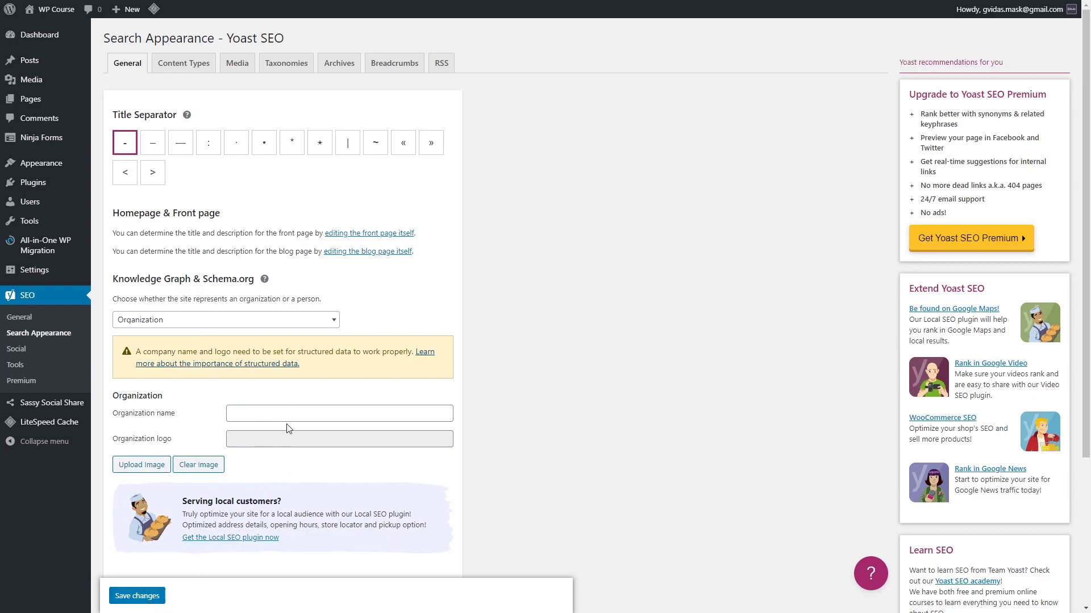
pyautogui.click(178, 67)
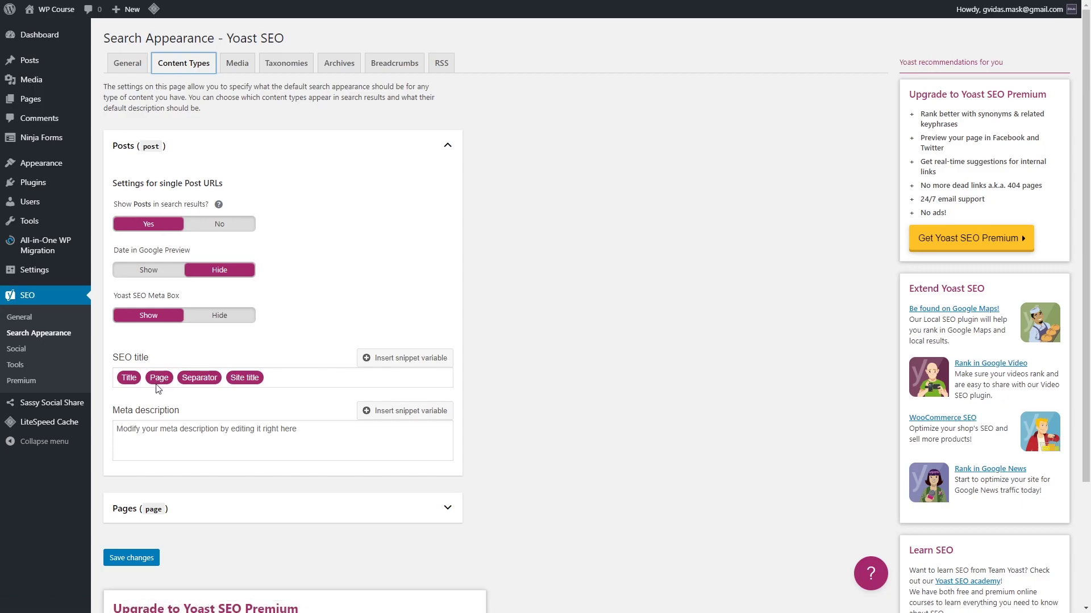
pyautogui.click(174, 382)
pyautogui.press('BackSpace')
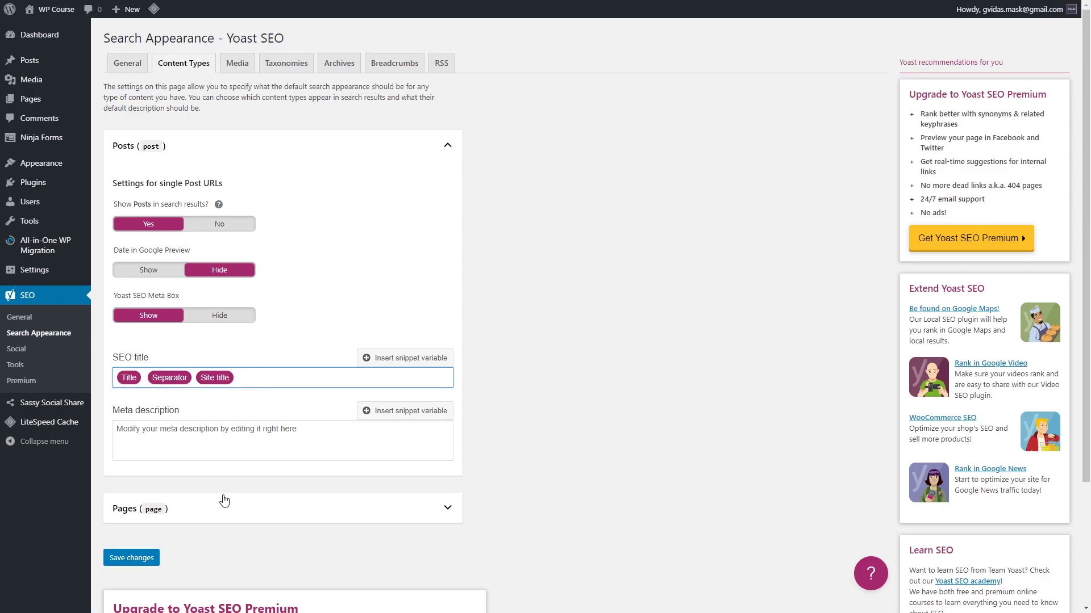
# Step: Set the meta description for the Pages content type to the variable %%excert%% and save the changes
pyautogui.click(257, 509)
pyautogui.scroll(-5, 262, 508)
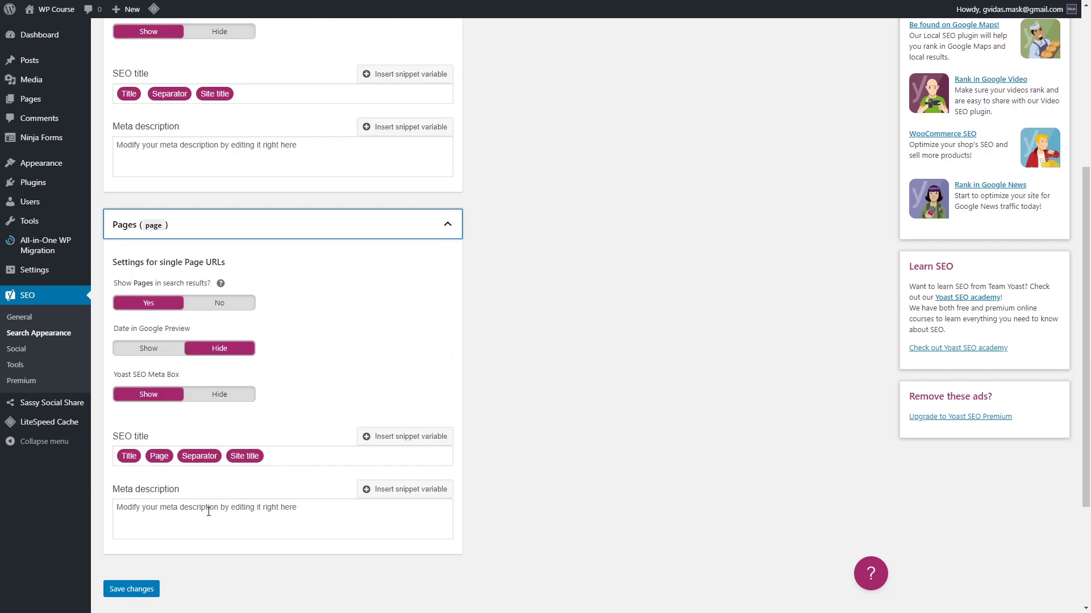
pyautogui.click(209, 512)
pyautogui.write('%%')
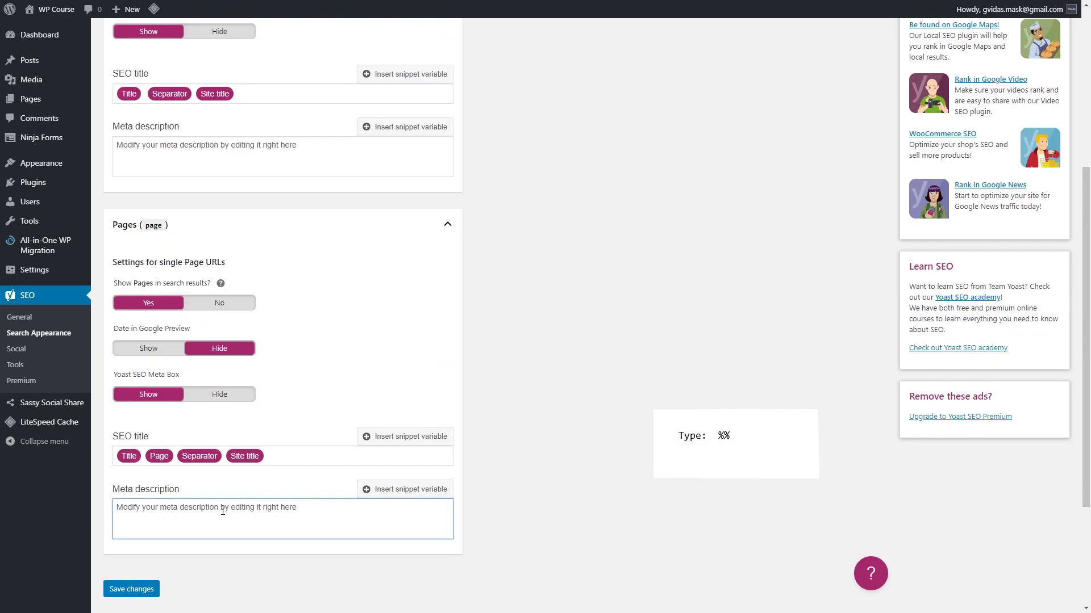
pyautogui.write('excert%%')
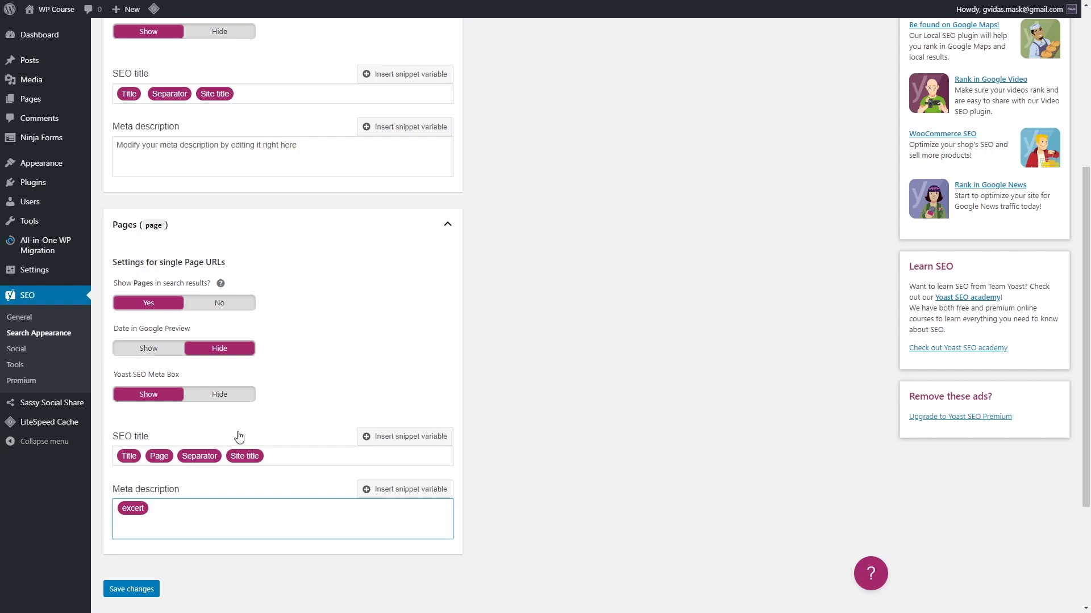
pyautogui.click(142, 590)
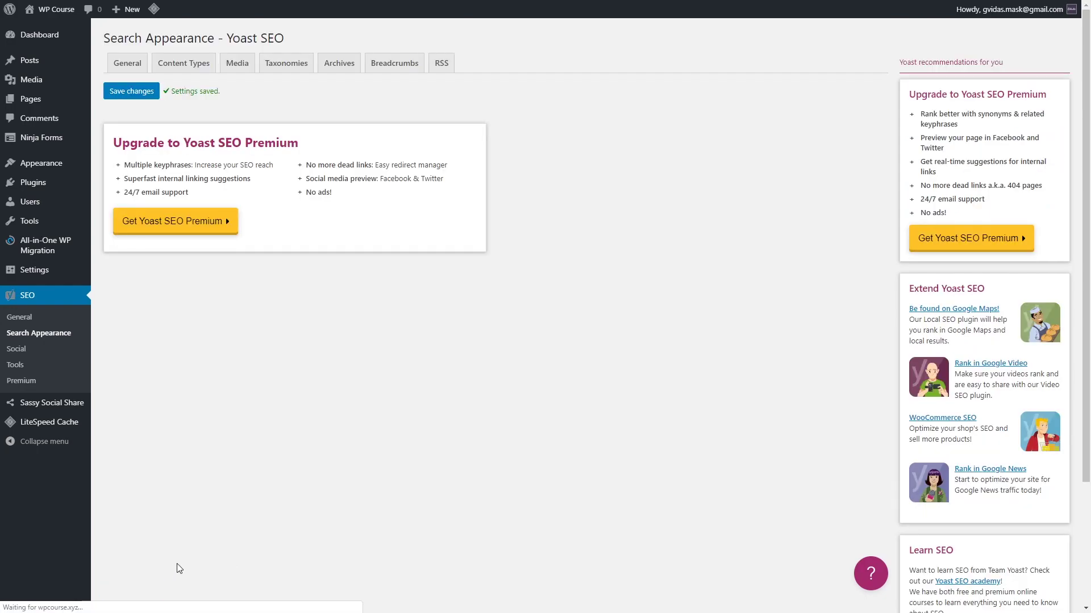
# Step: Set the meta description for the Categories taxonomy to the variable %%ecert%%
pyautogui.click(238, 66)
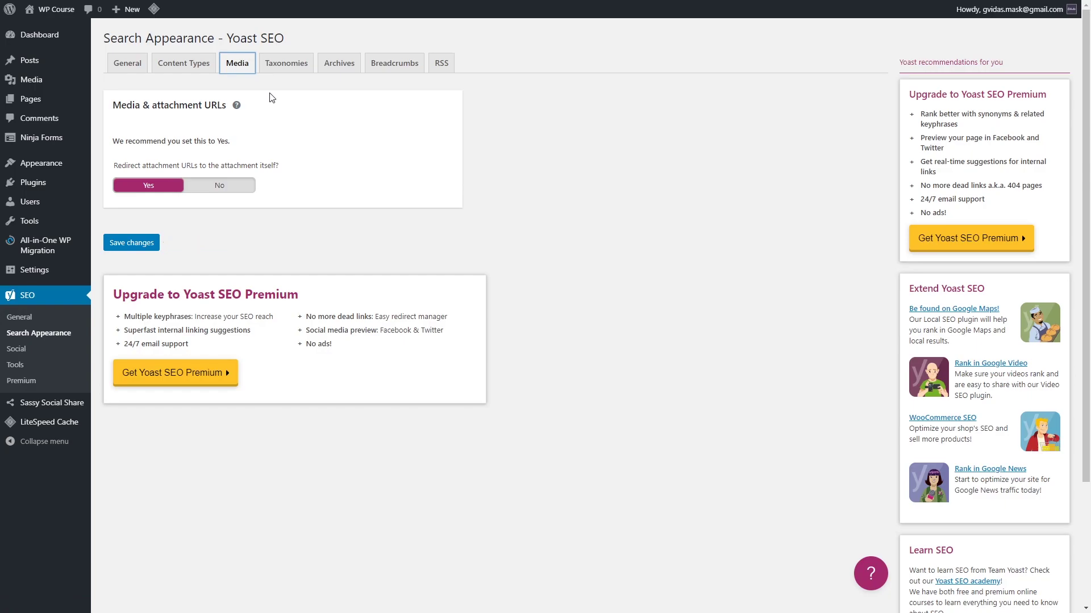
pyautogui.click(282, 72)
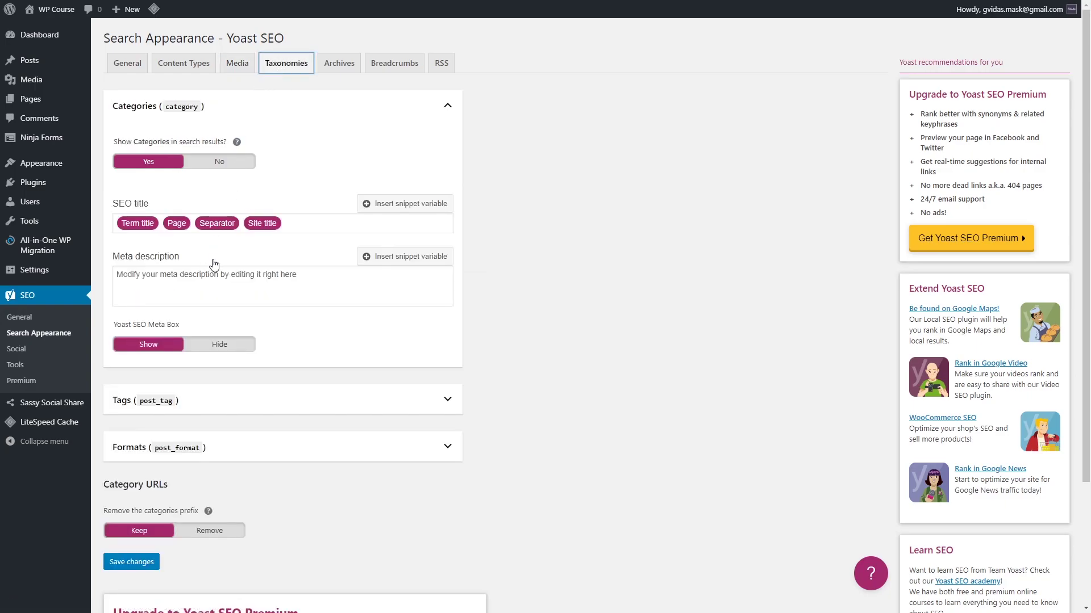
pyautogui.write('%%')
pyautogui.click(190, 275)
pyautogui.write('exc')
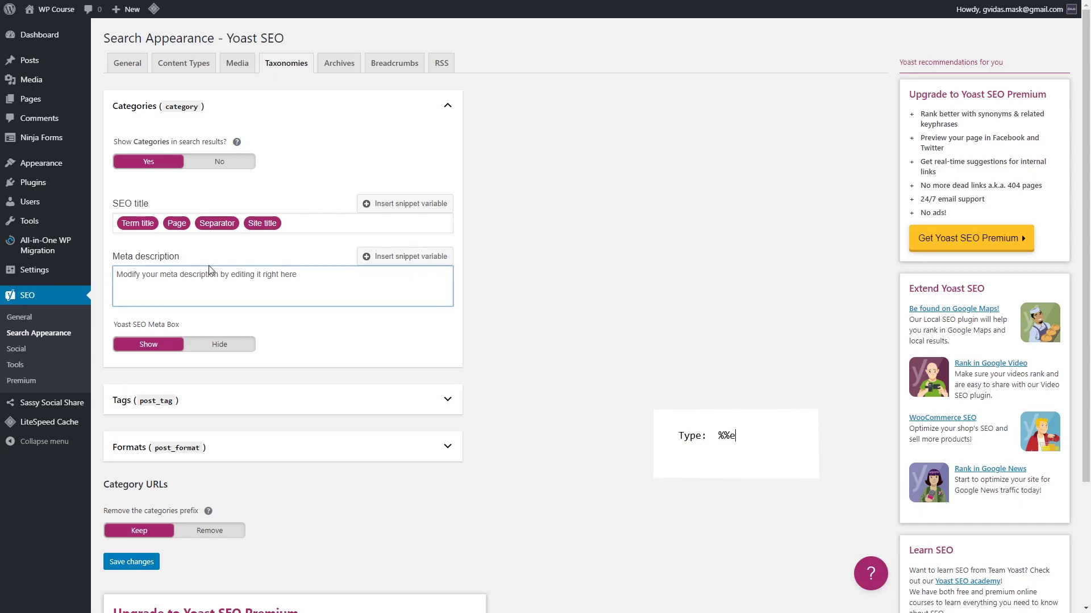
pyautogui.write('ert%%')
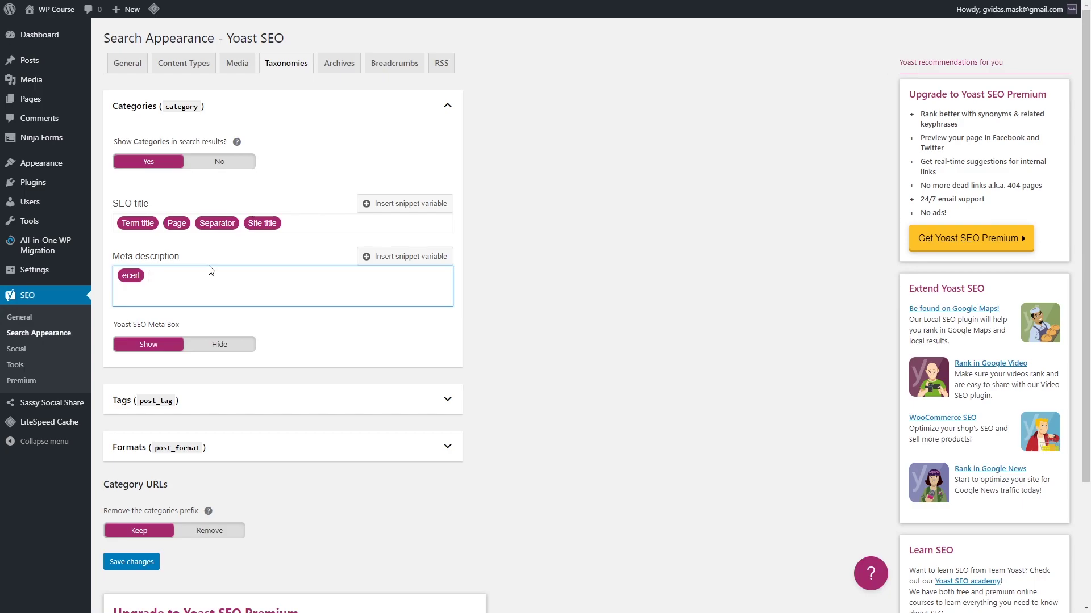
# Step: Exclude both Tags and Formats from search results in the taxonomy settings
pyautogui.click(448, 404)
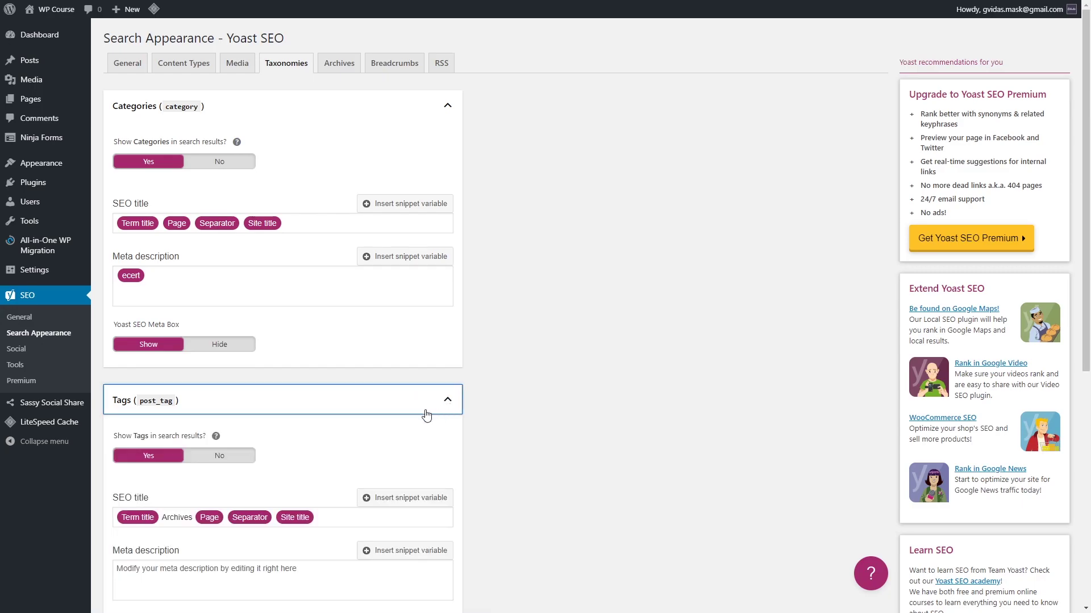
pyautogui.scroll(-1, 299, 446)
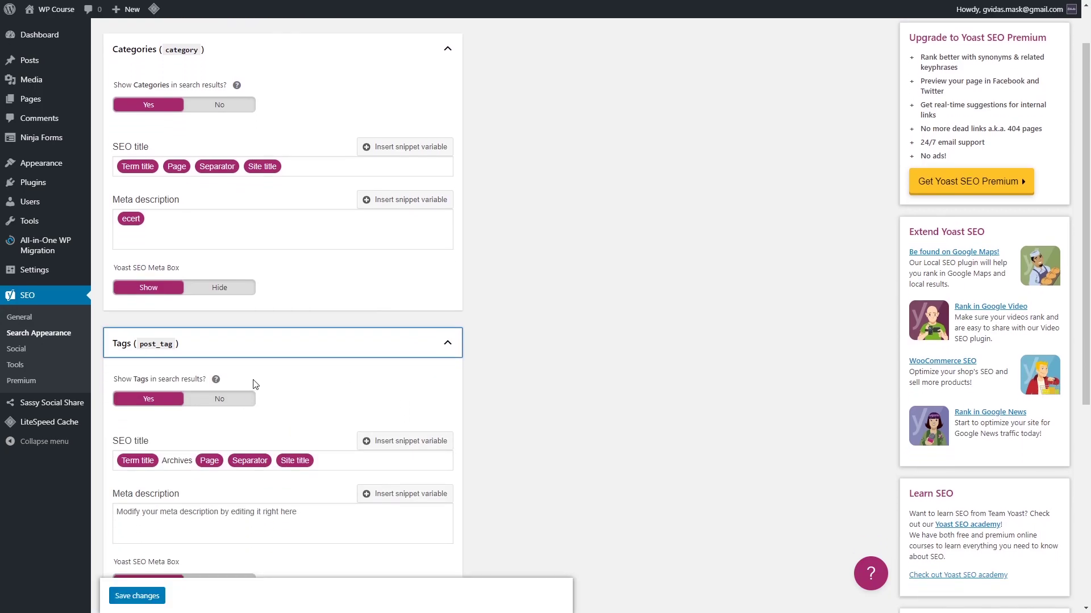
pyautogui.click(230, 405)
pyautogui.scroll(-4, 263, 403)
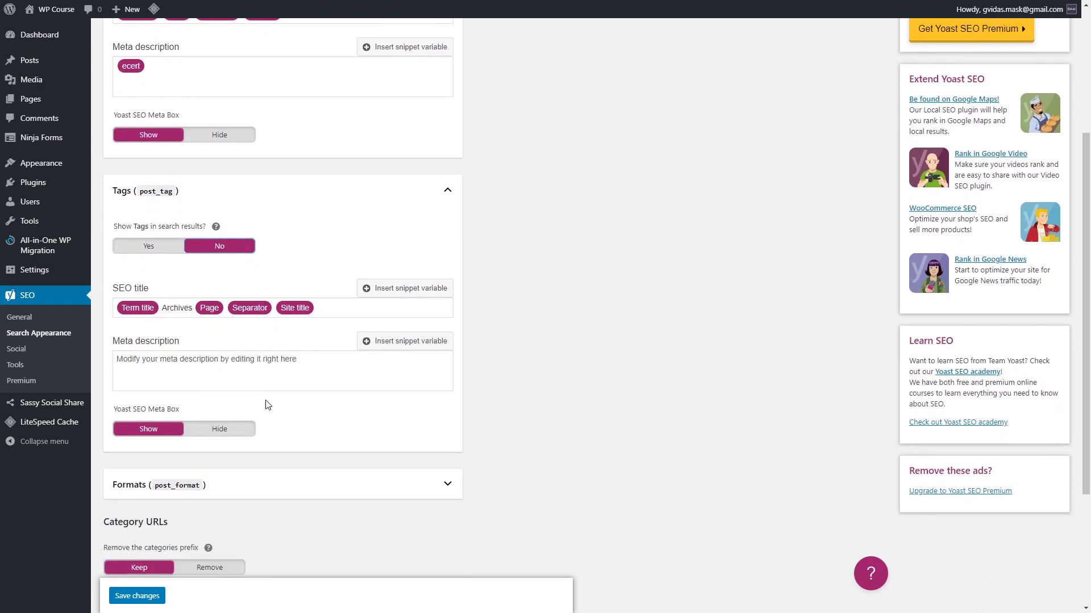
pyautogui.click(390, 411)
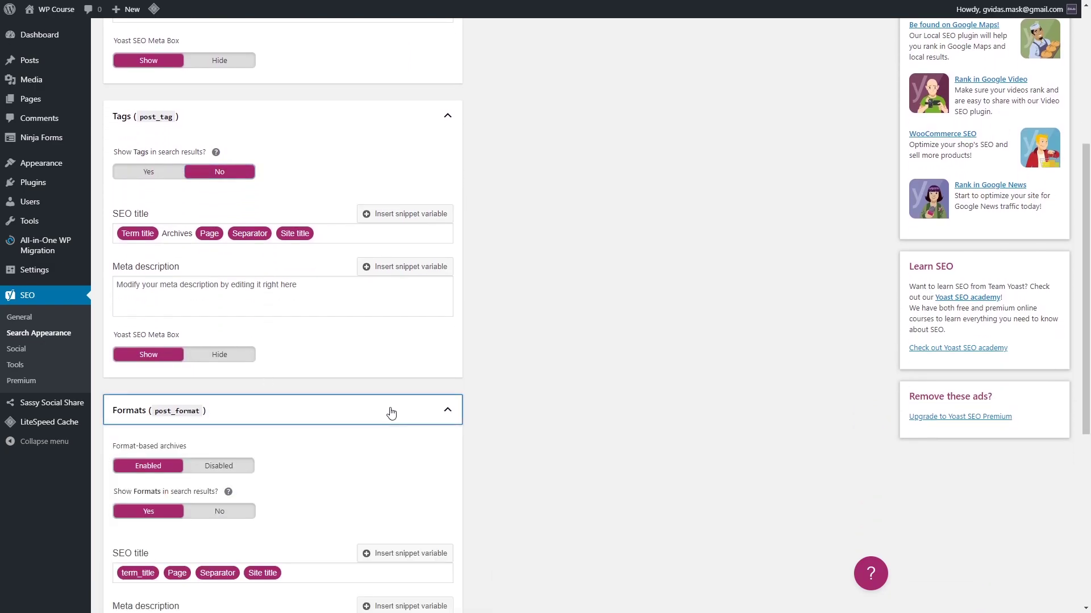
pyautogui.scroll(-2, 386, 412)
pyautogui.click(244, 401)
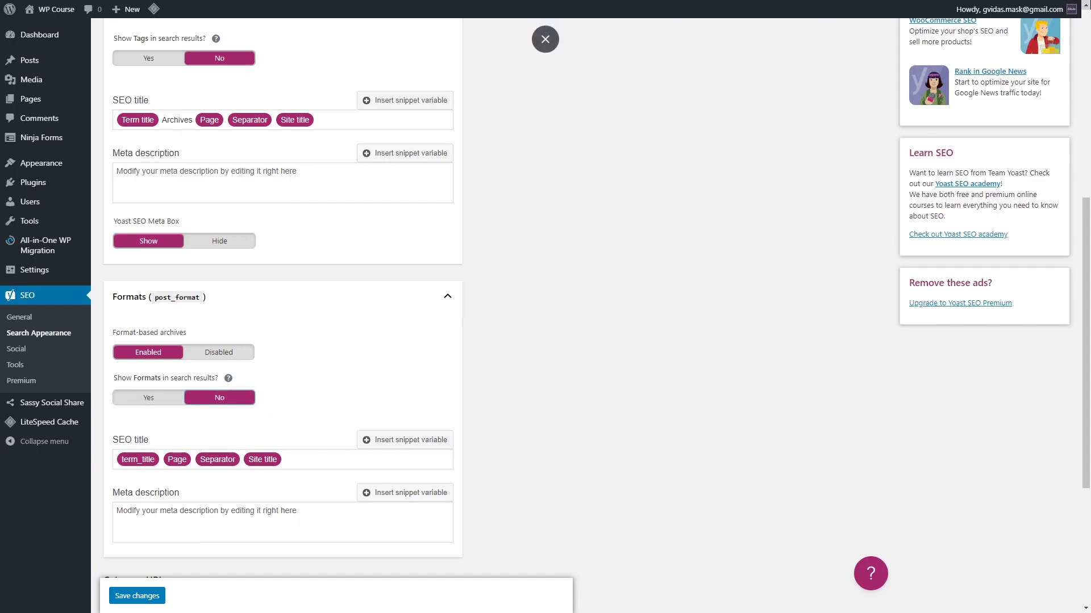
# Step: Set the categories prefix in category URLs to Remove and save the taxonomy settings
pyautogui.scroll(-3, 346, 357)
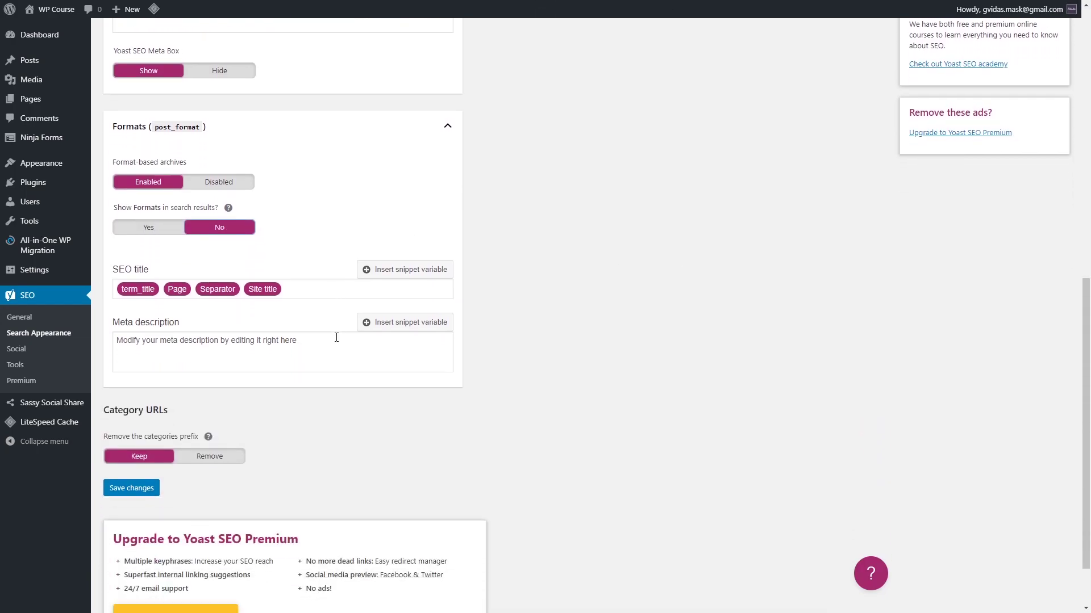
pyautogui.click(225, 459)
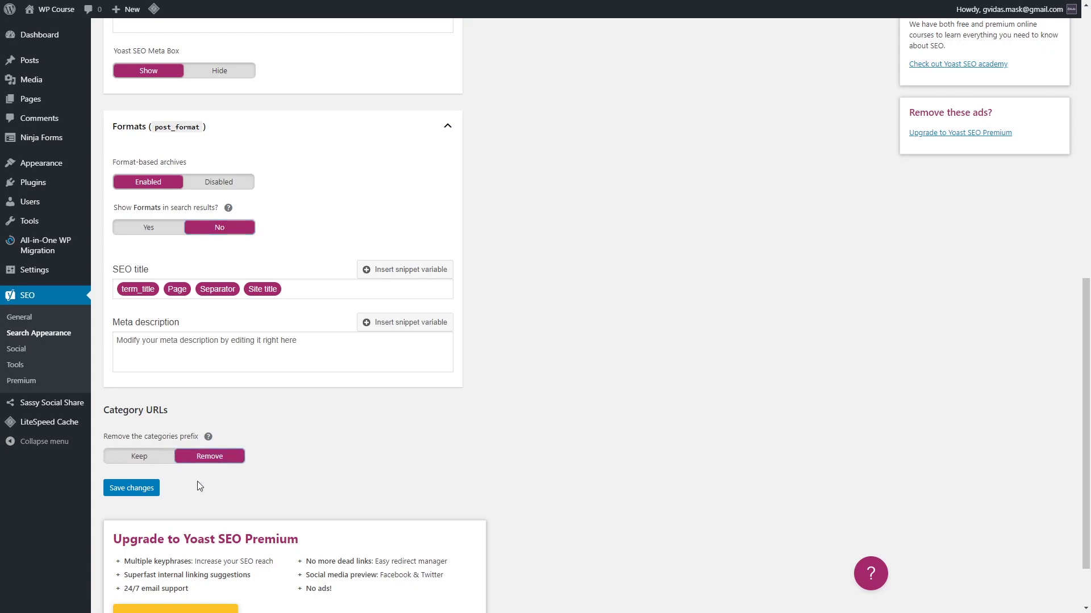
pyautogui.click(146, 495)
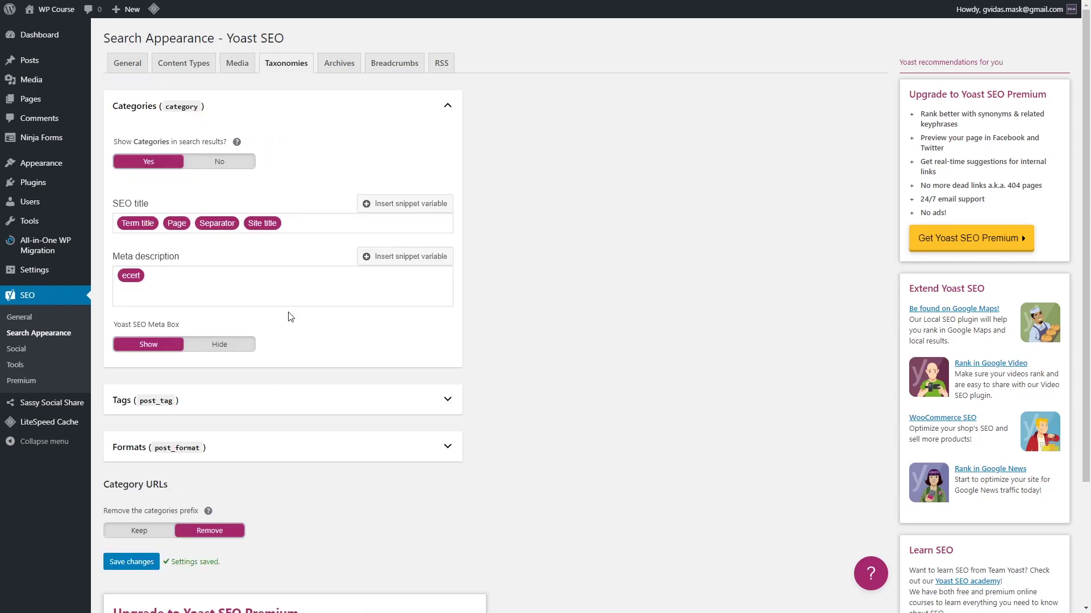
# Step: Disable author archives and date archives in the Search Appearance settings and save the changes
pyautogui.click(340, 66)
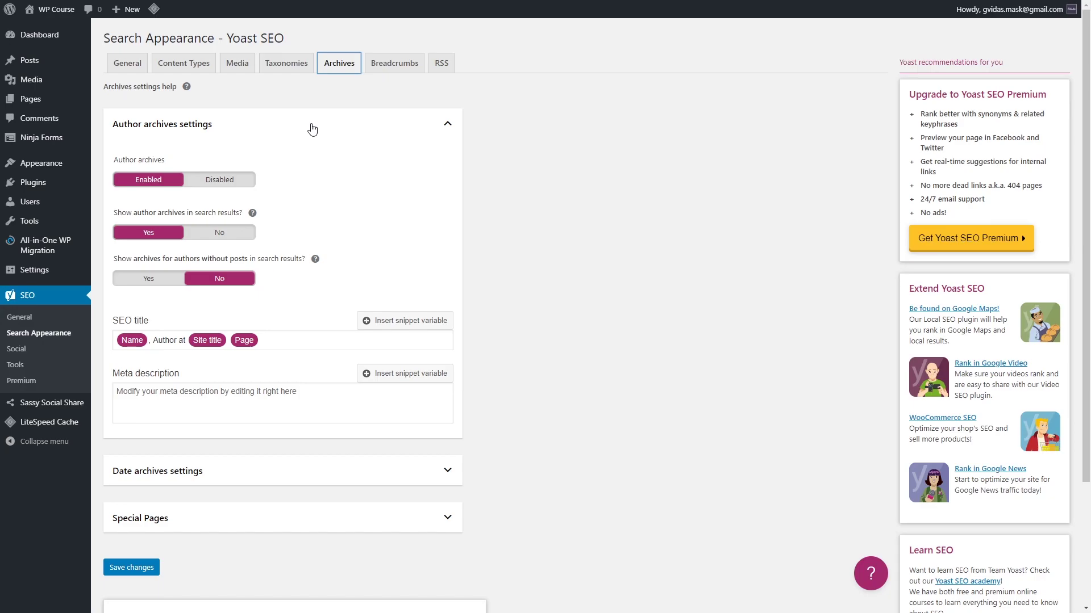
pyautogui.click(234, 186)
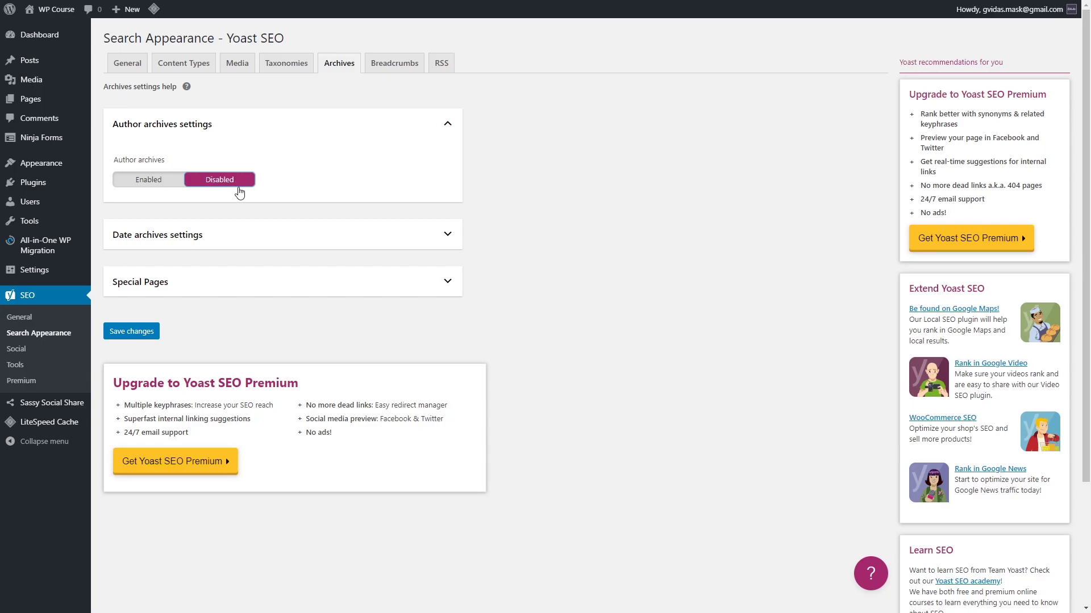
pyautogui.click(277, 239)
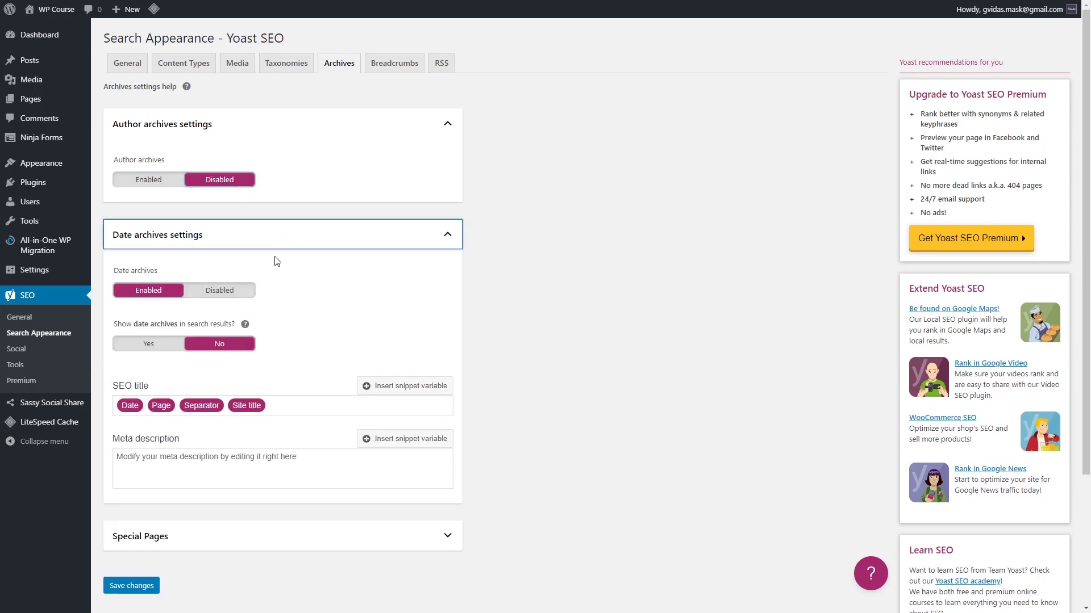
pyautogui.click(246, 286)
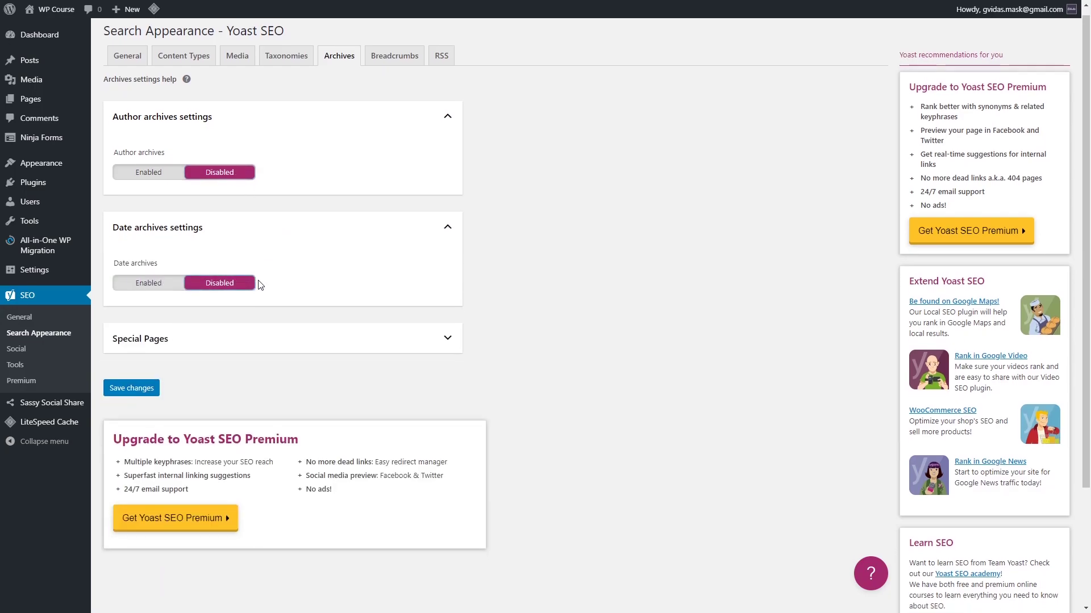
pyautogui.scroll(-1, 250, 285)
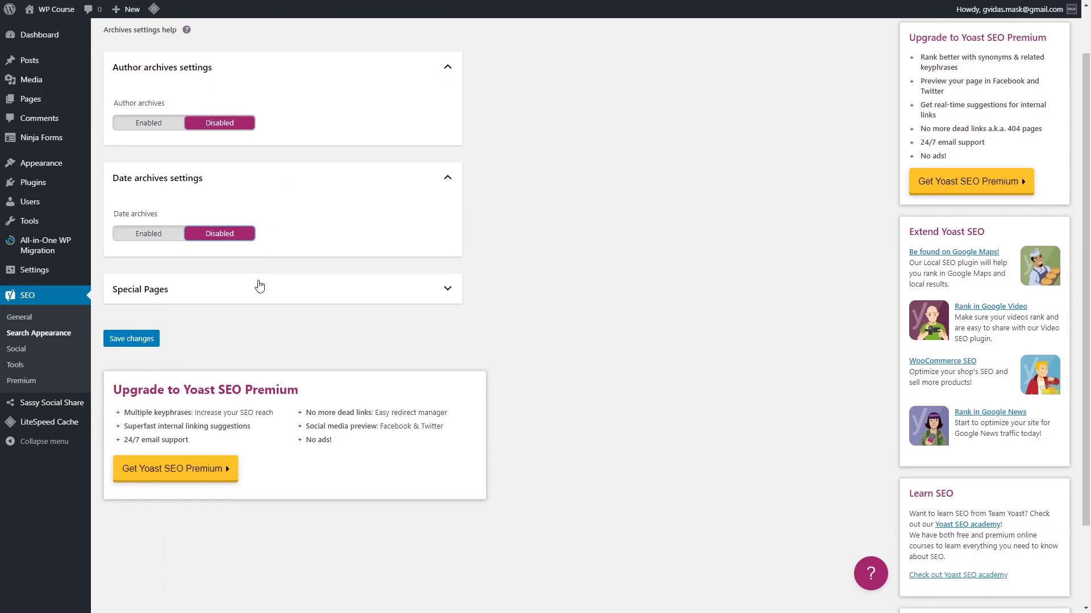
pyautogui.click(147, 341)
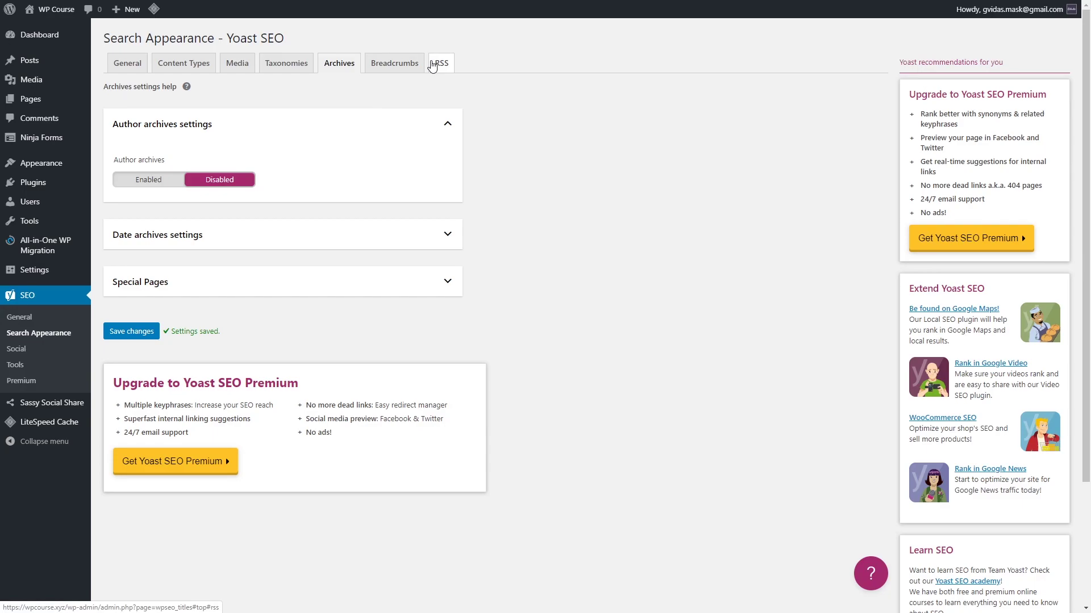
# Step: Open the draft post "Dropshipping – Everything You Need To Know" for editing from the list of posts
pyautogui.click(20, 349)
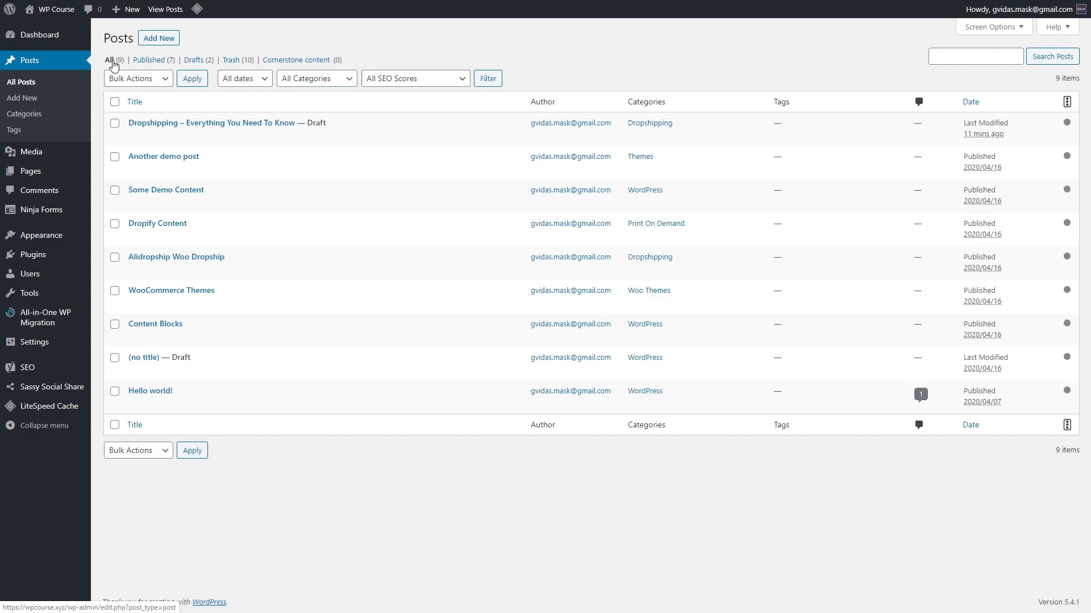
pyautogui.moveTo(153, 134)
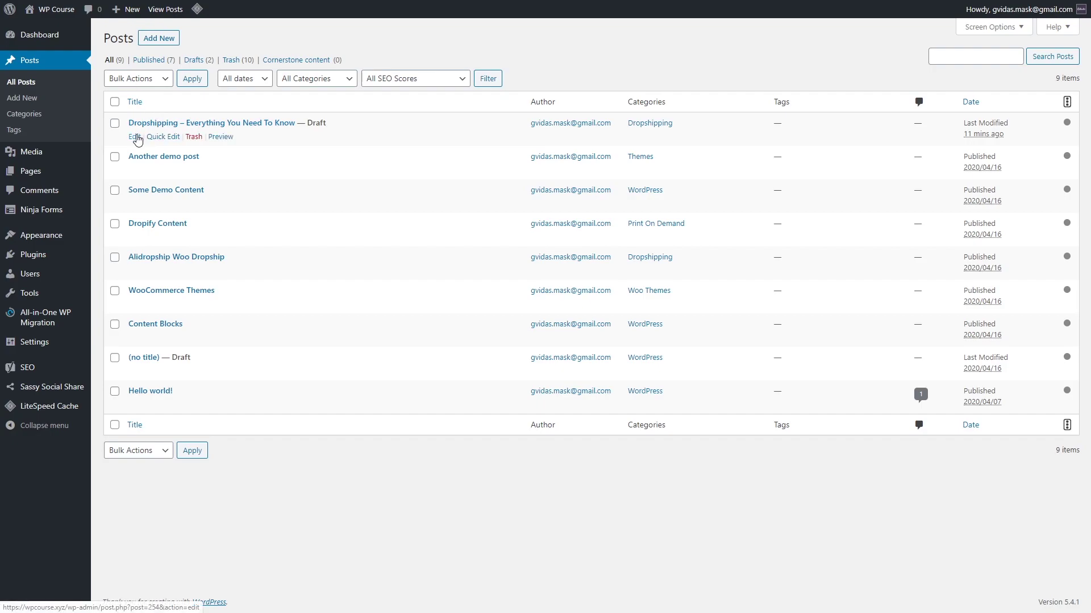
pyautogui.click(135, 137)
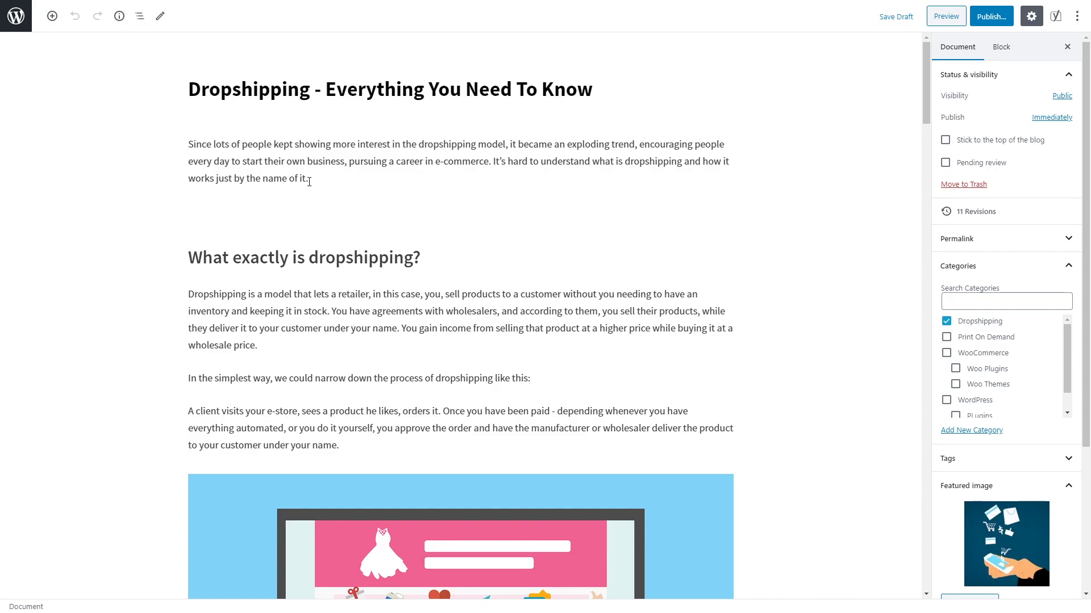
# Step: Review the dropshipping post's introduction, section headings and first image in the editor
pyautogui.click(255, 161)
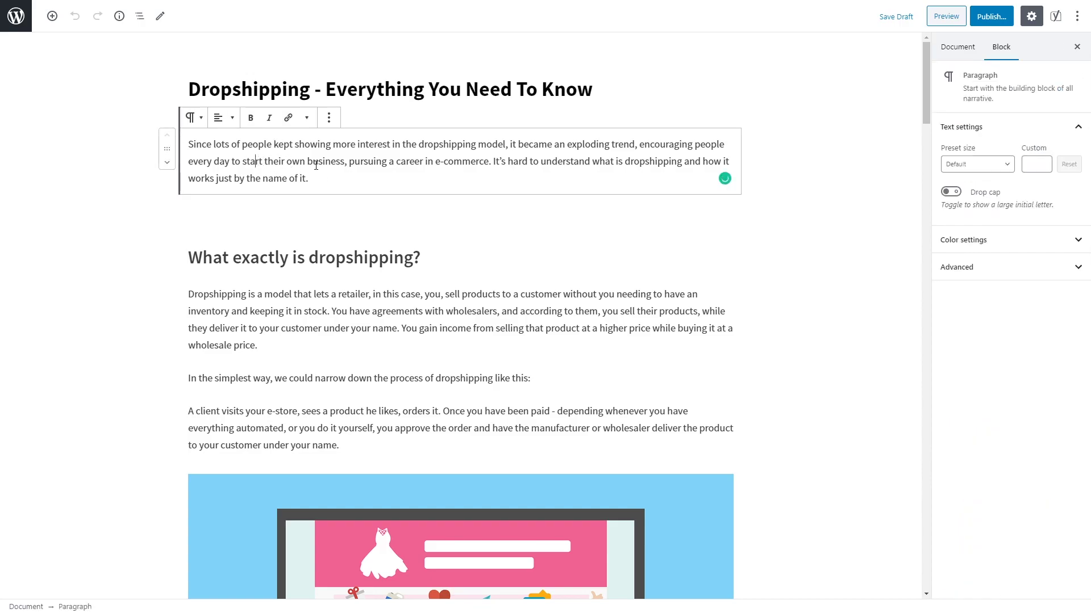
pyautogui.click(365, 261)
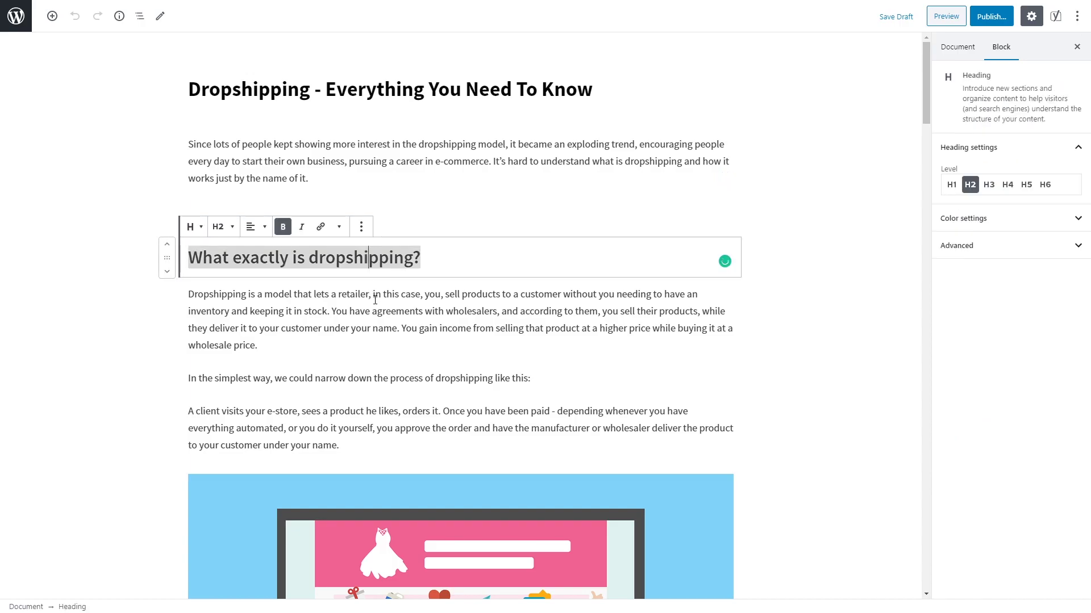
pyautogui.scroll(-5, 366, 284)
pyautogui.scroll(-8, 365, 292)
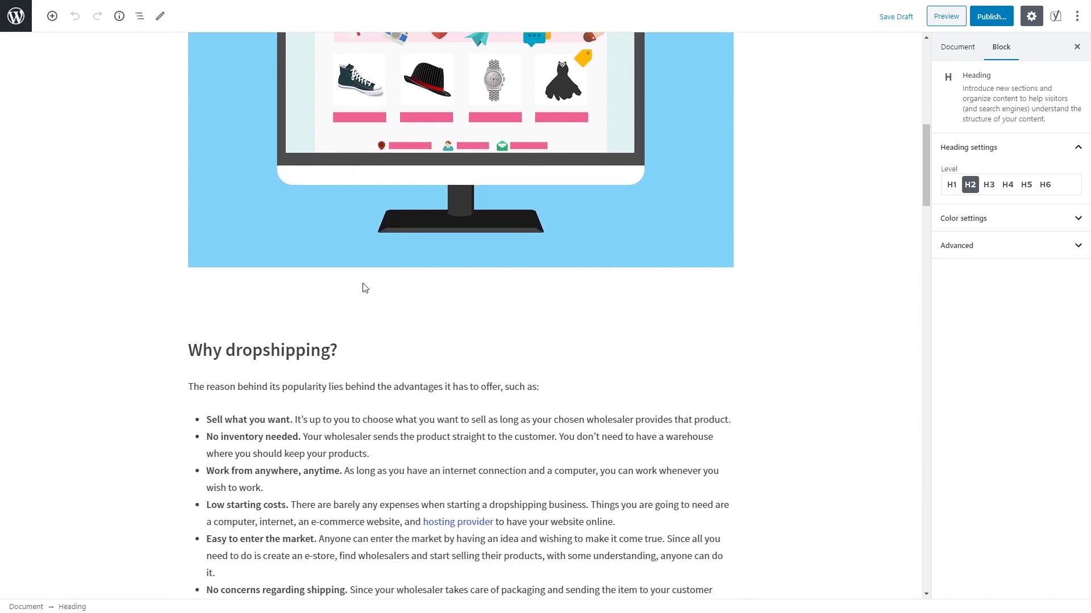
pyautogui.scroll(-4, 322, 428)
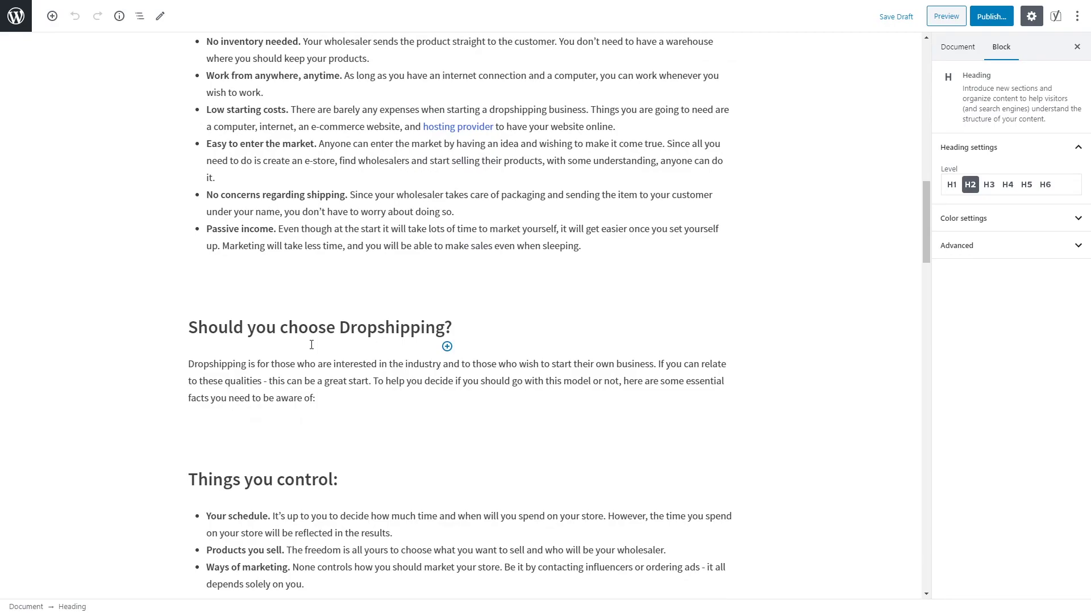
pyautogui.scroll(11, 311, 345)
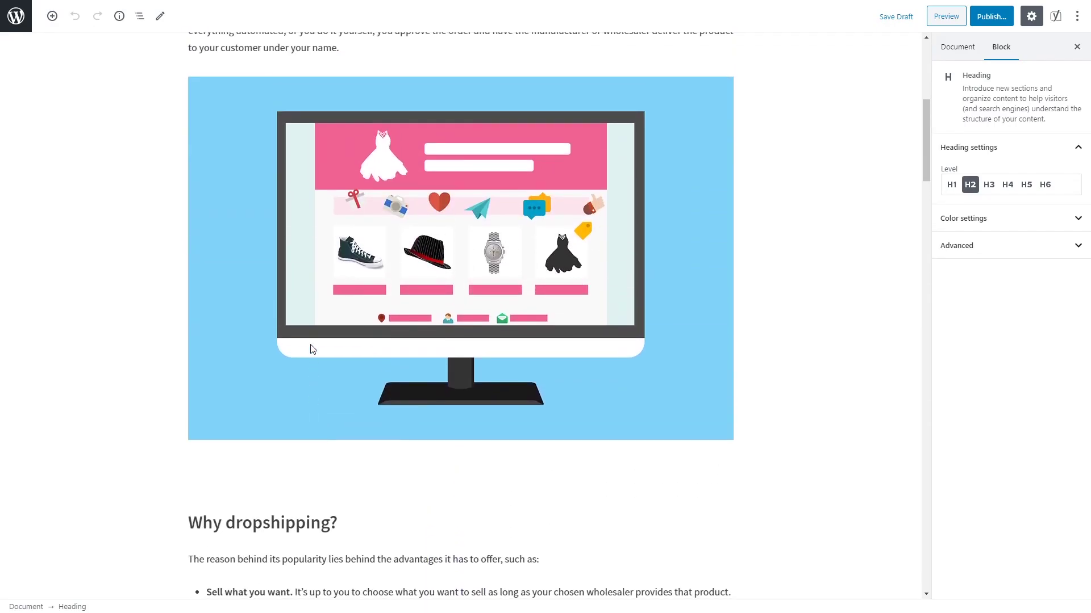
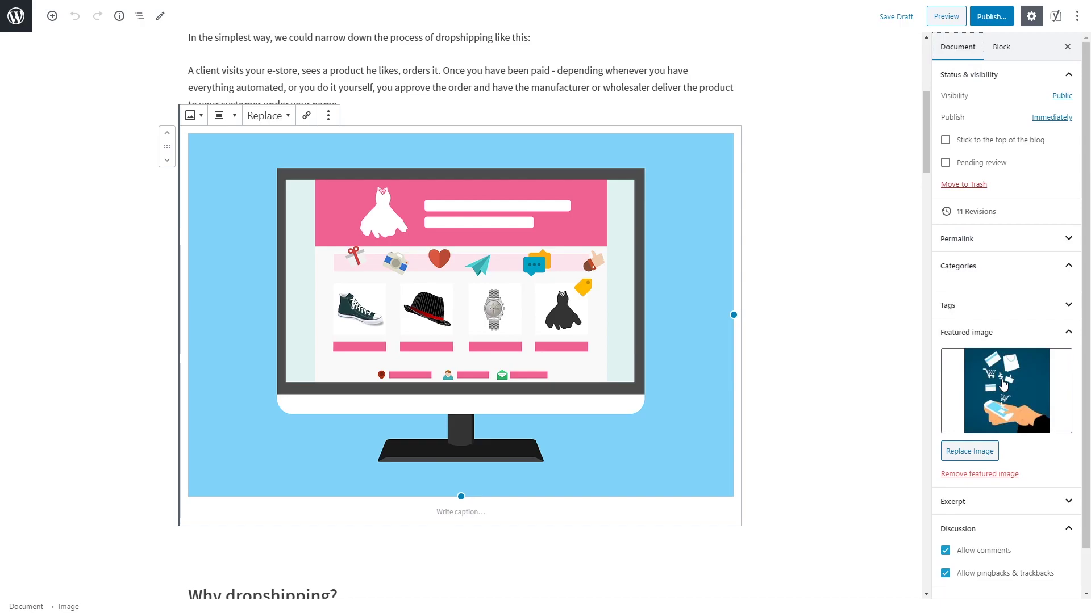
# Step: Inspect the file names, titles and alt texts of the post's images in the media library without changing the featured image
pyautogui.click(1003, 385)
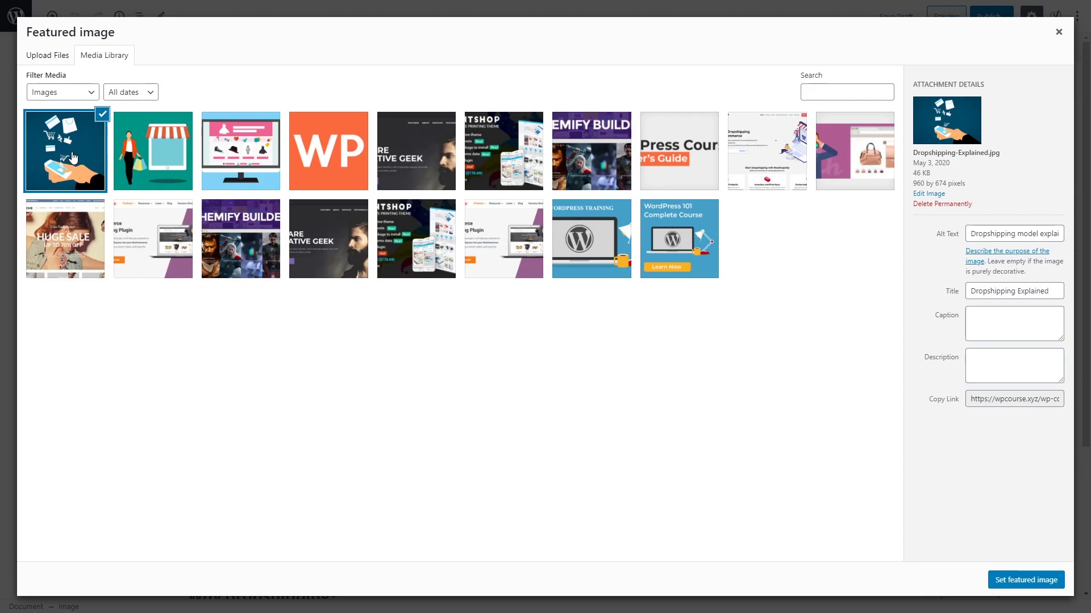
pyautogui.click(219, 154)
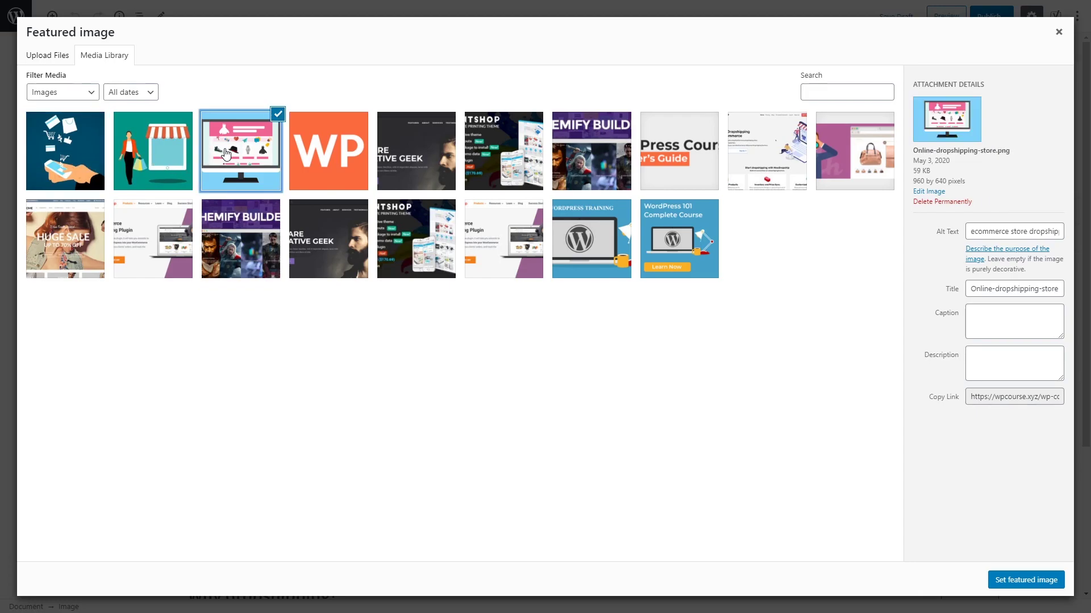
pyautogui.click(179, 160)
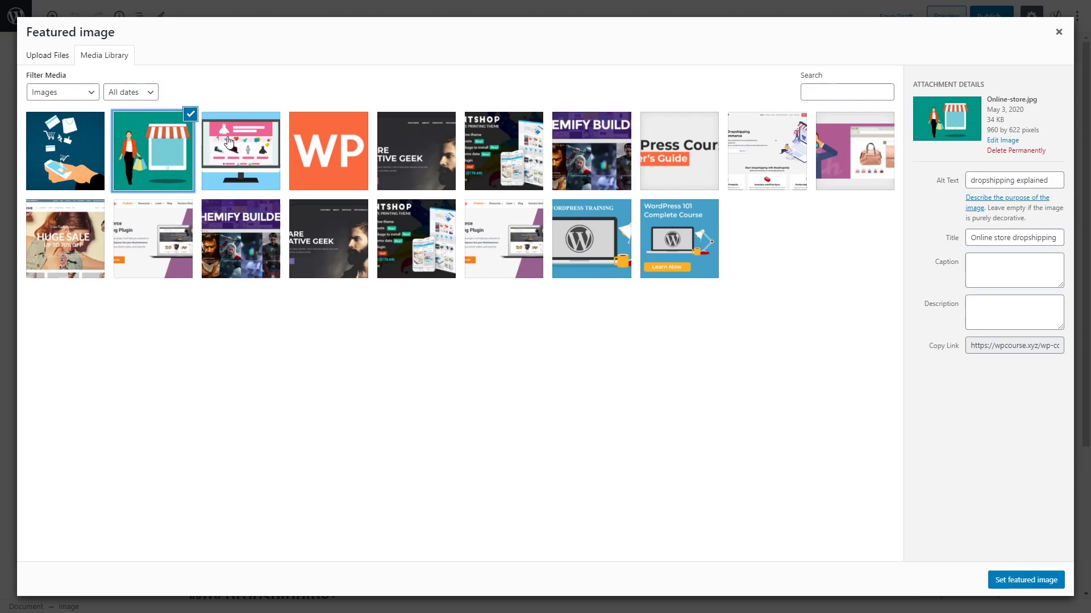
pyautogui.click(229, 142)
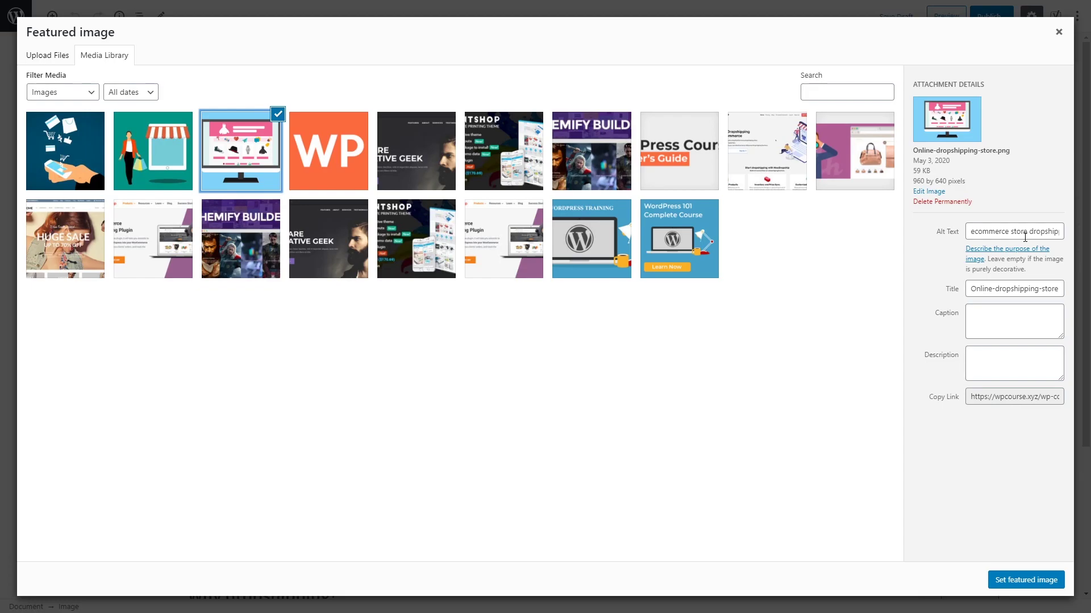
pyautogui.click(1058, 32)
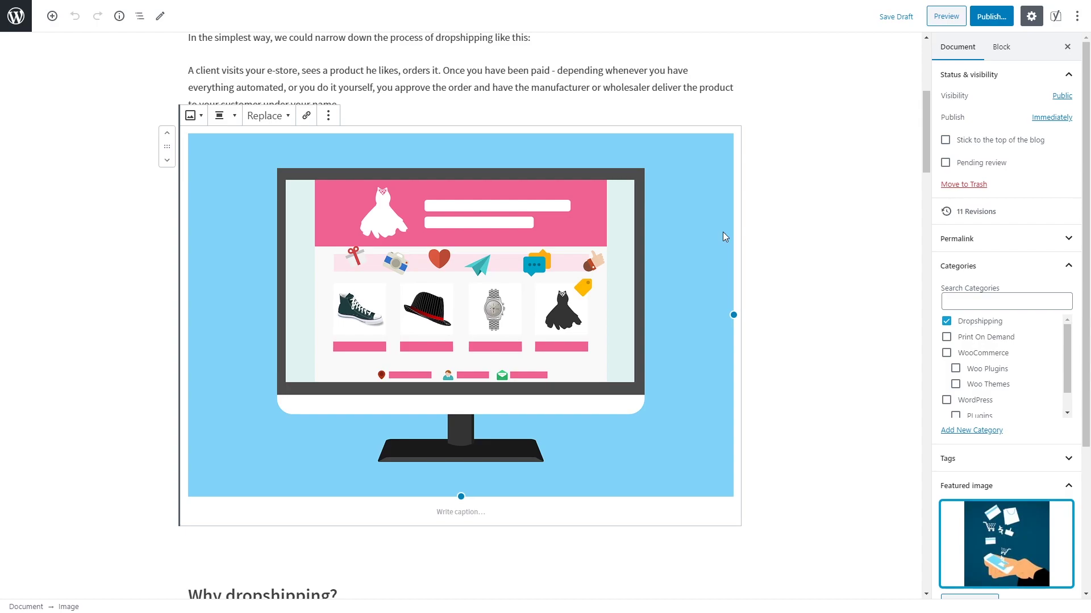
# Step: Set the post's Google preview in the Yoast SEO section to Desktop result and open the snippet for editing
pyautogui.scroll(-4, 710, 233)
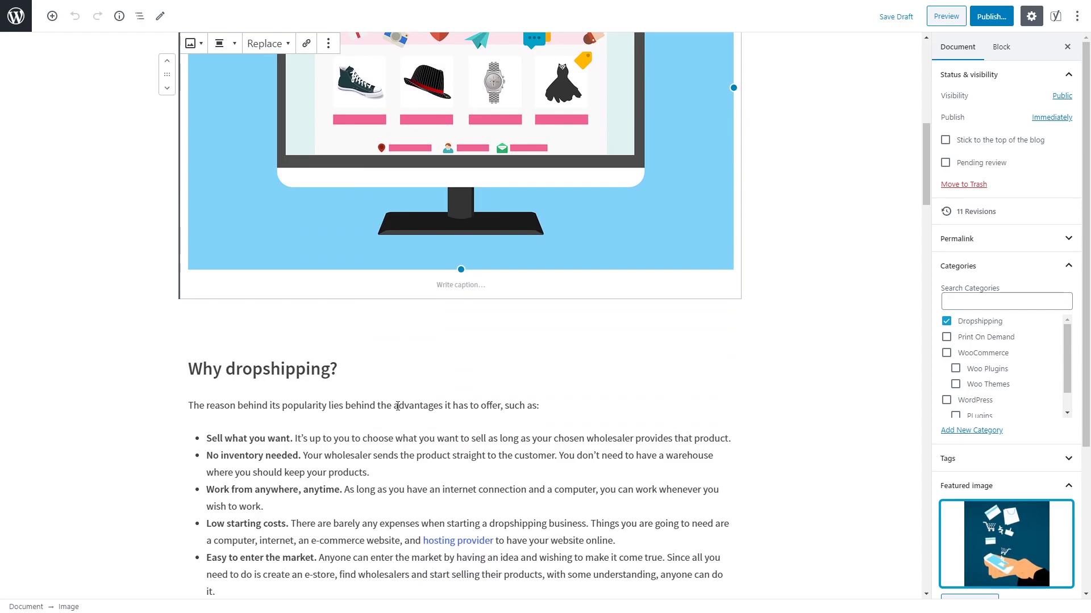
pyautogui.scroll(-15, 619, 443)
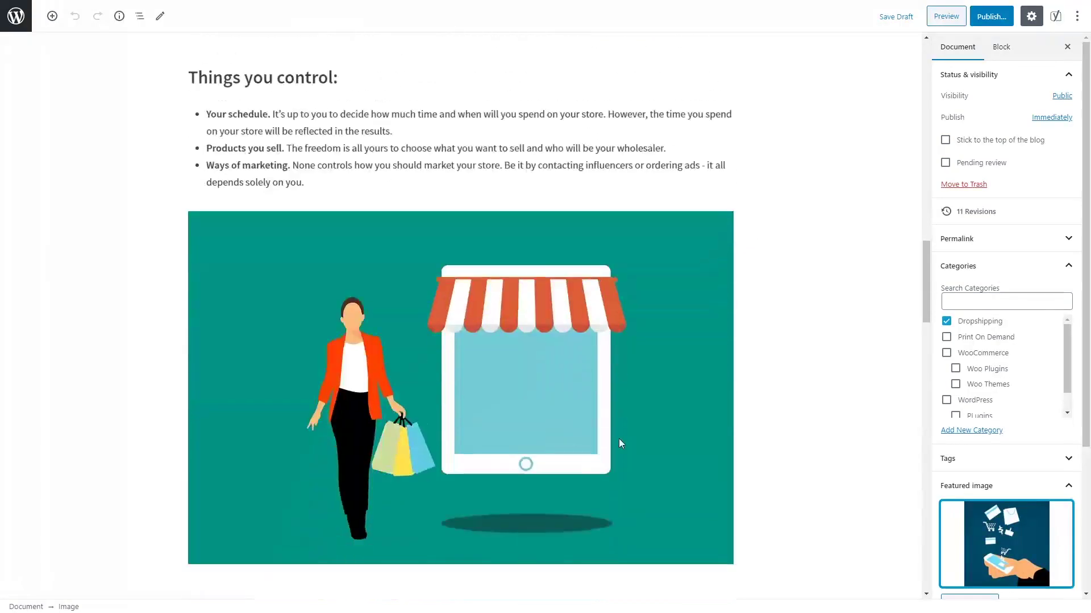
pyautogui.scroll(-20, 620, 439)
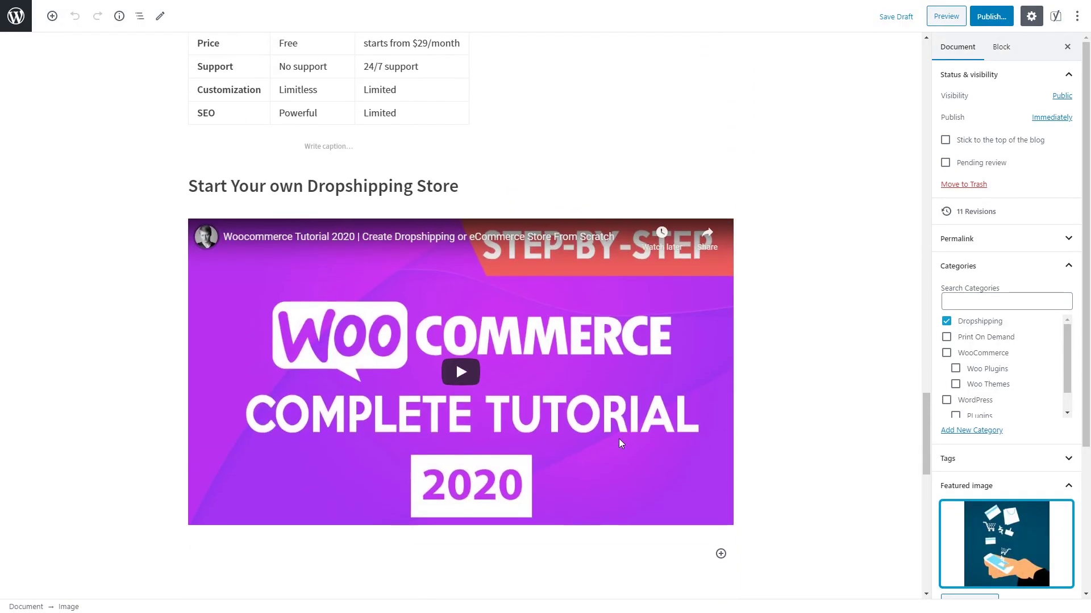
pyautogui.scroll(-5, 618, 443)
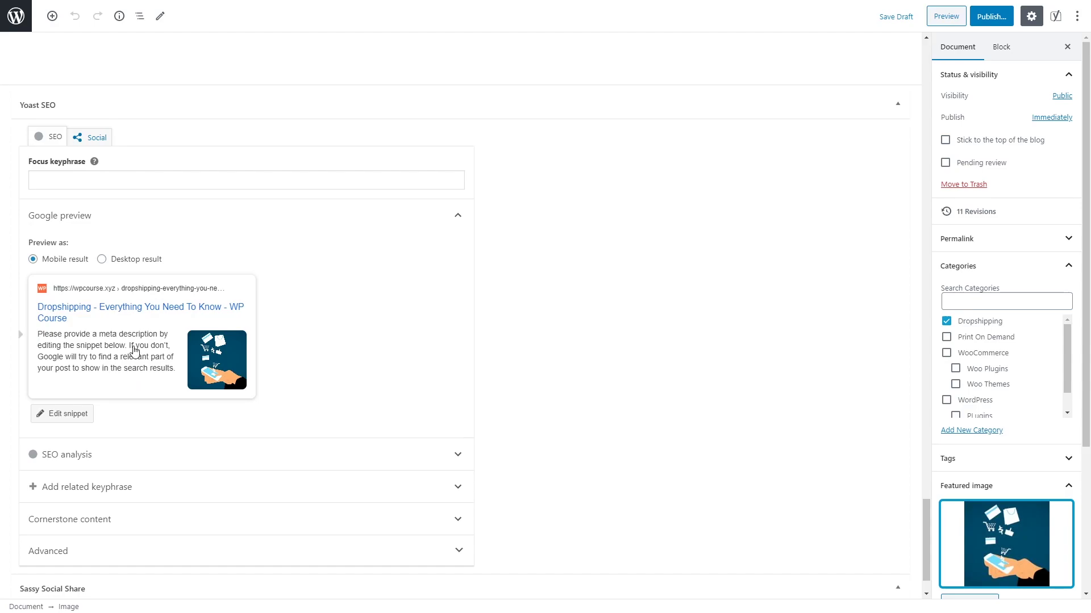
pyautogui.click(111, 262)
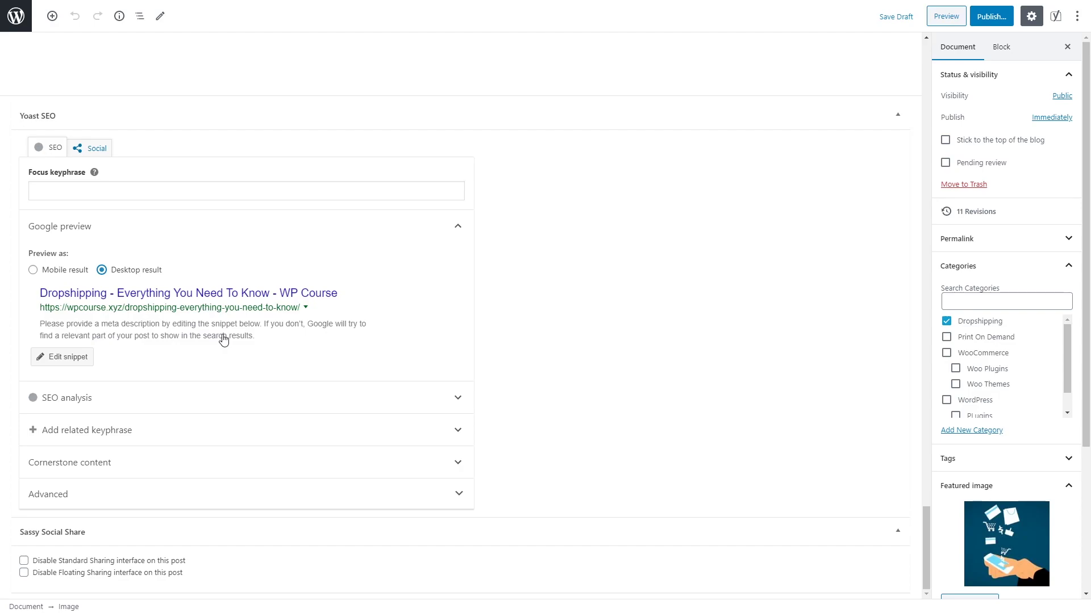
pyautogui.click(67, 363)
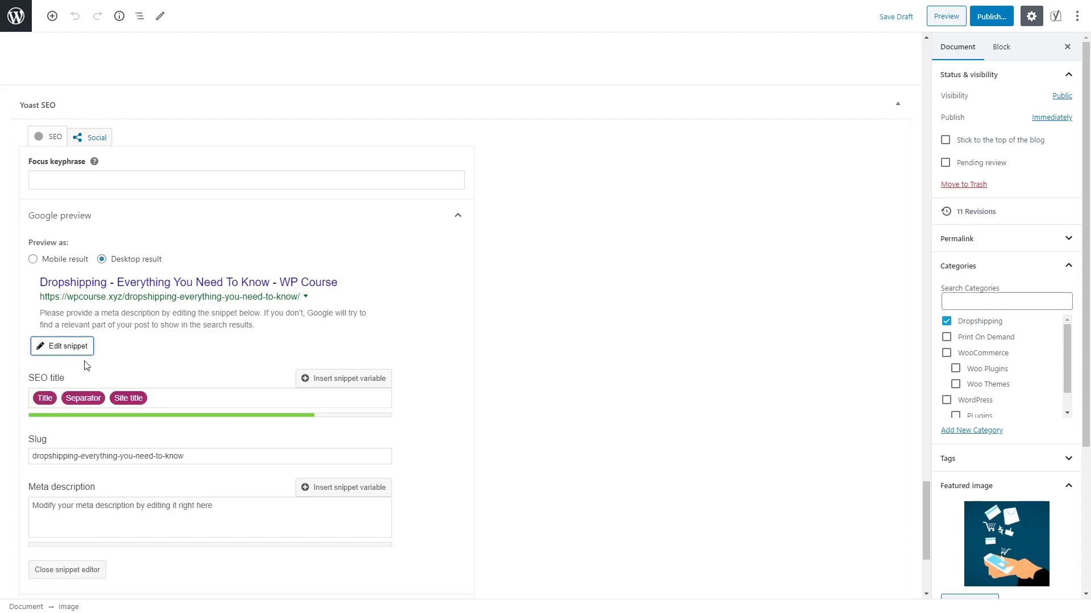
# Step: Write a meta description for the snippet beginning "It's hard to understand what is dropshipping and how it works just by the name of it."
pyautogui.scroll(-1, 182, 453)
pyautogui.click(182, 453)
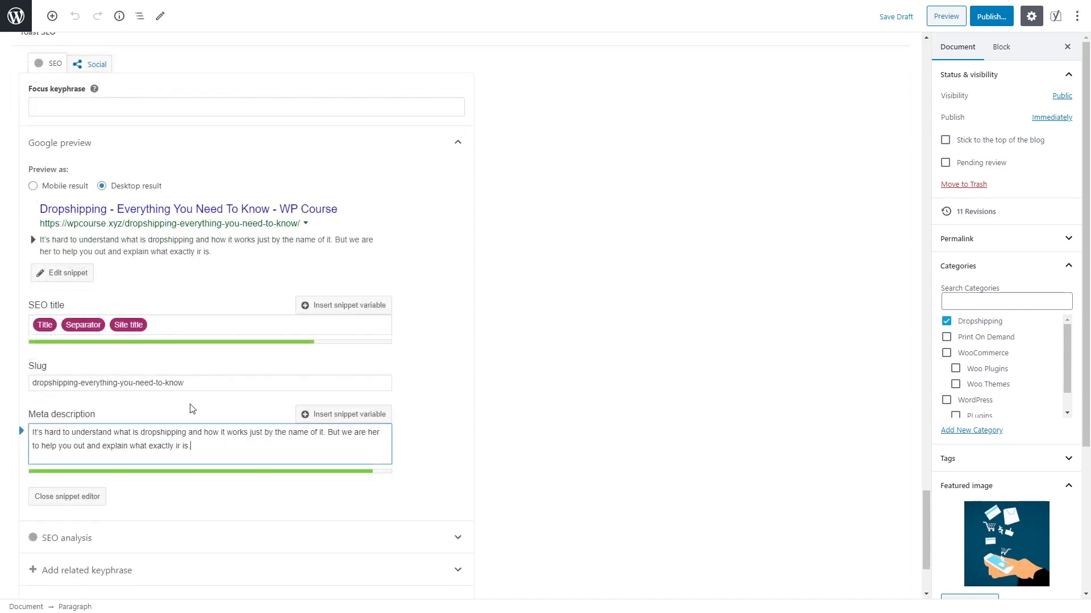
pyautogui.doubleClick(164, 440)
pyautogui.click(164, 436)
pyautogui.tripleClick(164, 436)
pyautogui.click(162, 432)
pyautogui.moveTo(186, 432); pyautogui.dragTo(143, 432)
pyautogui.click(214, 444)
# Step: Set the post's focus keyphrase to "dropshipping"
pyautogui.click(81, 110)
pyautogui.write('dropshipping')
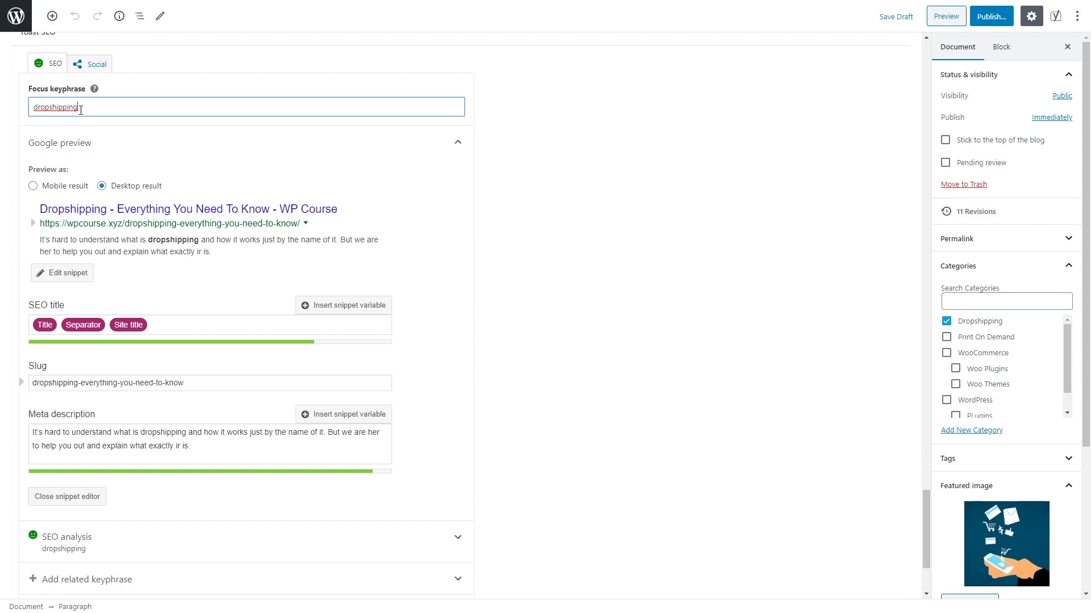
# Step: Examine the Facebook and Twitter title, description and image options in the post's Yoast SEO social settings
pyautogui.click(89, 65)
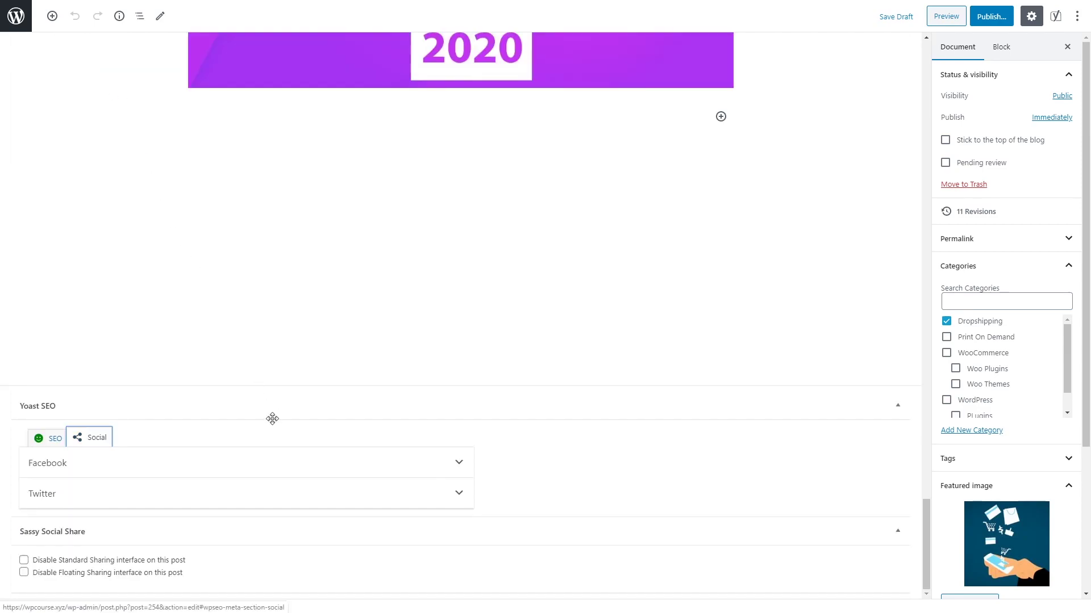
pyautogui.click(293, 471)
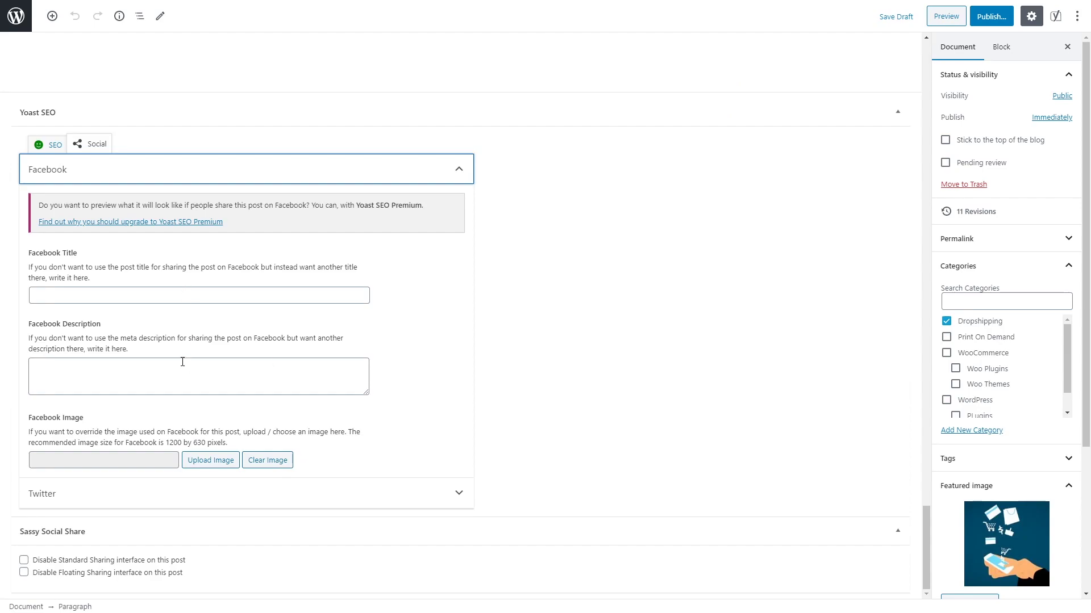
pyautogui.click(50, 143)
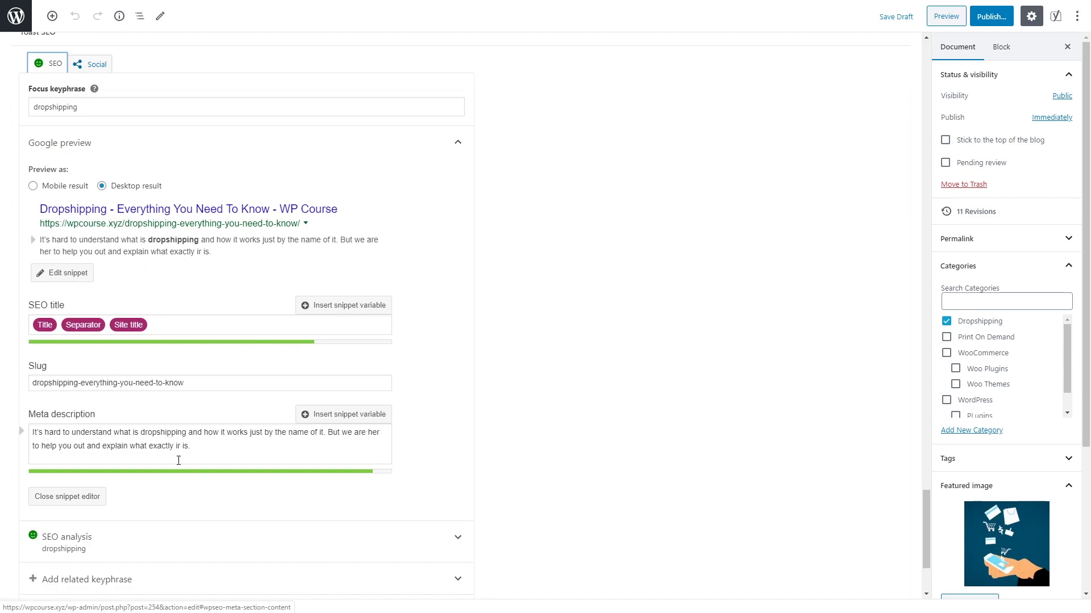
pyautogui.click(94, 66)
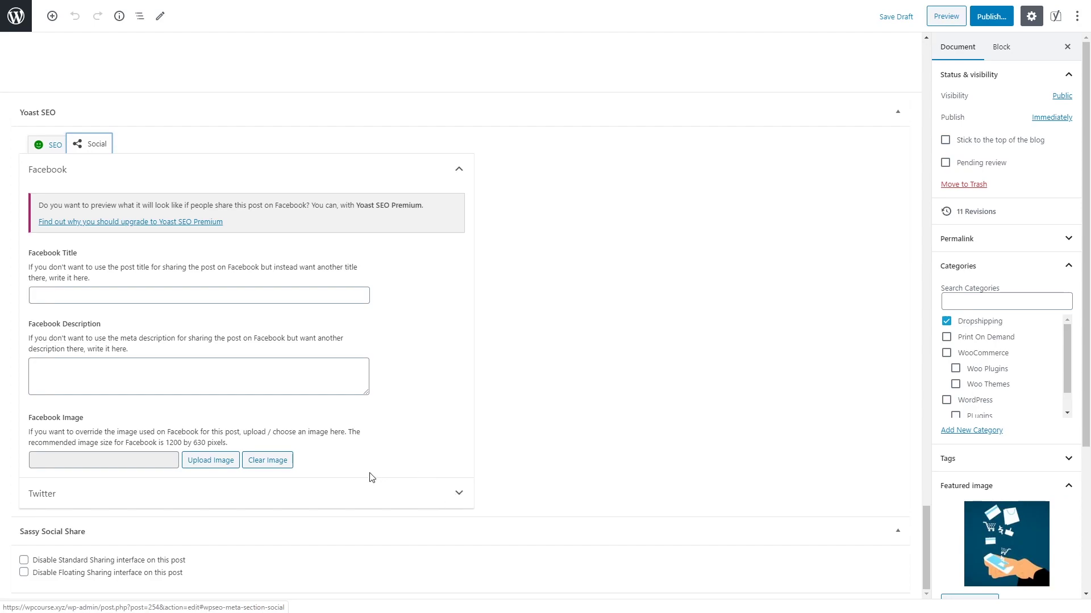
pyautogui.click(453, 495)
pyautogui.scroll(-3, 438, 487)
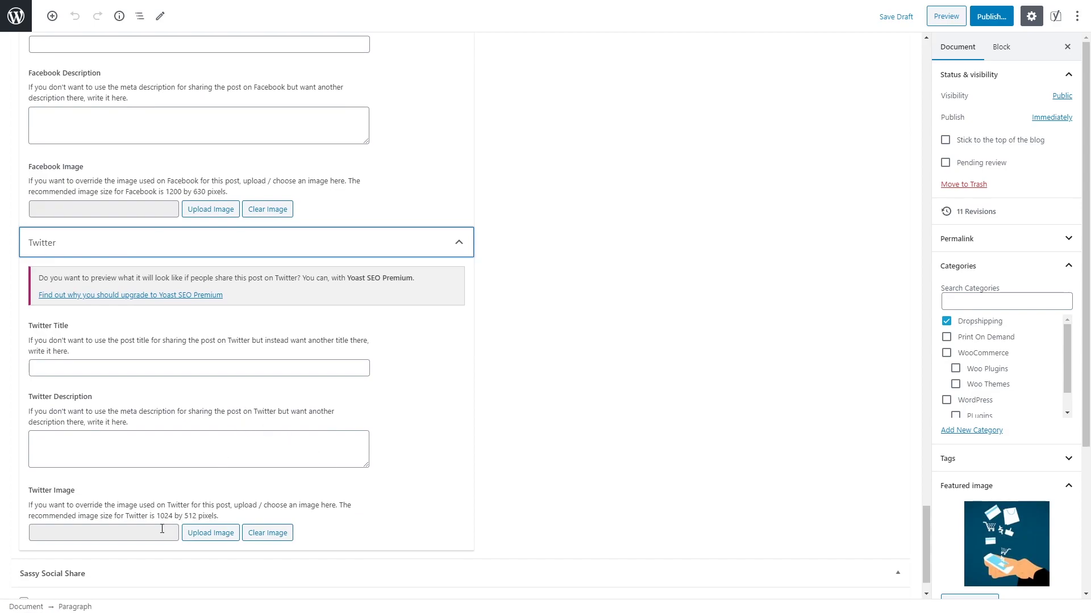
pyautogui.scroll(-1, 176, 524)
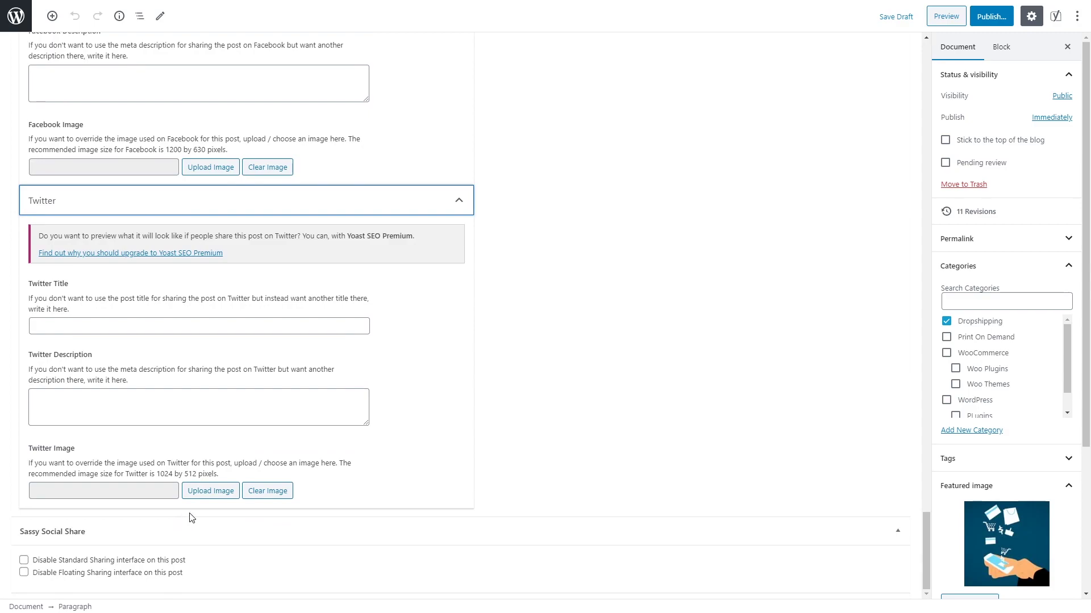
pyautogui.scroll(4, 190, 515)
pyautogui.scroll(2, 192, 515)
pyautogui.click(52, 193)
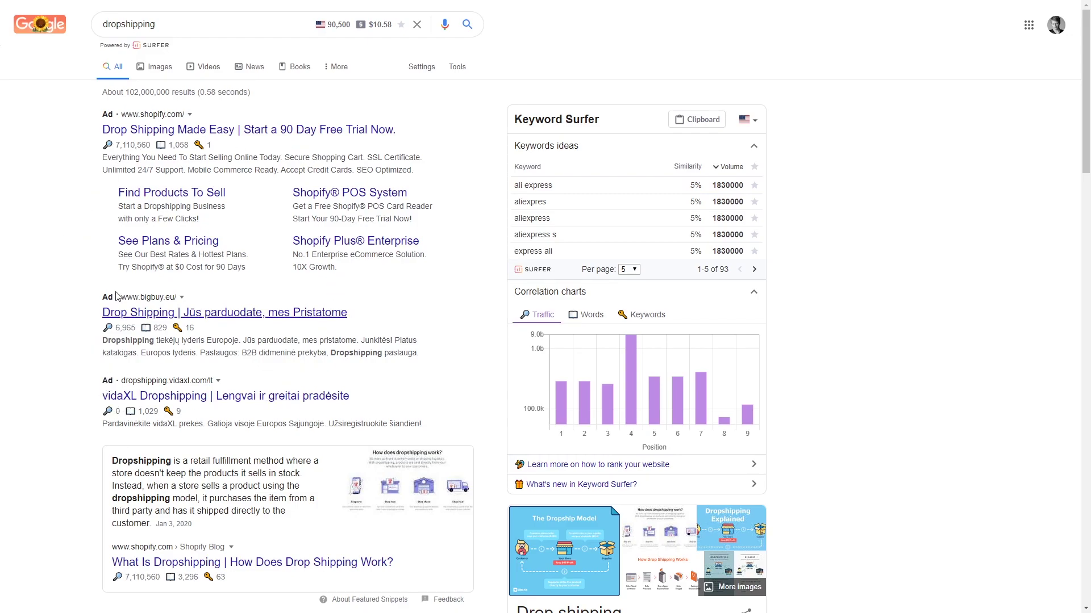
# Step: Review the Google search results for "dropshipping" and the keyword's difficulty, keyword ideas and content ideas in Ubersuggest
pyautogui.scroll(-8, 73, 301)
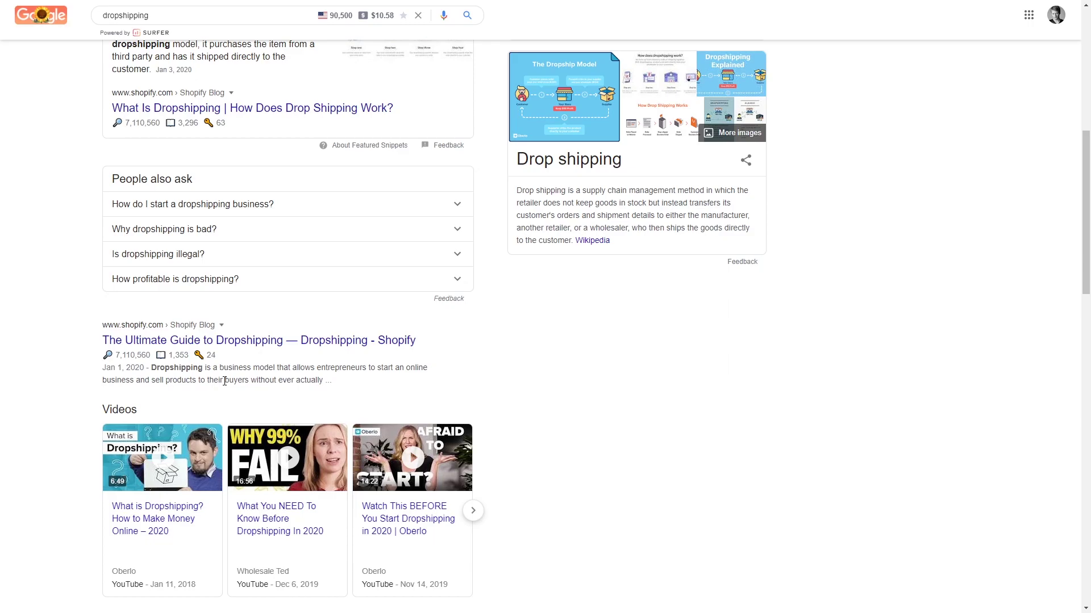
pyautogui.scroll(8, 225, 381)
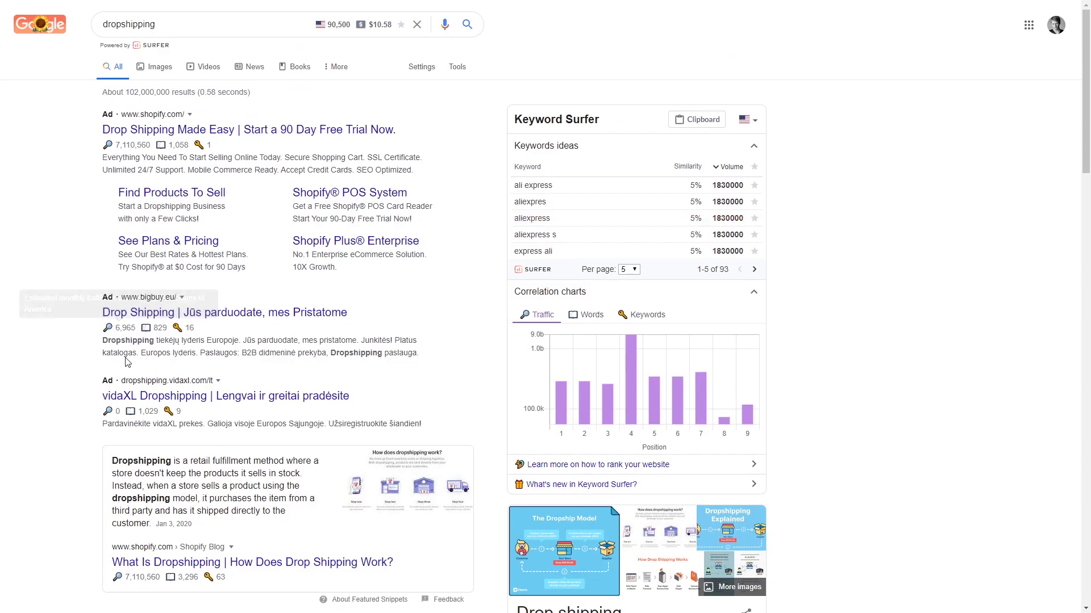
pyautogui.moveTo(109, 329)
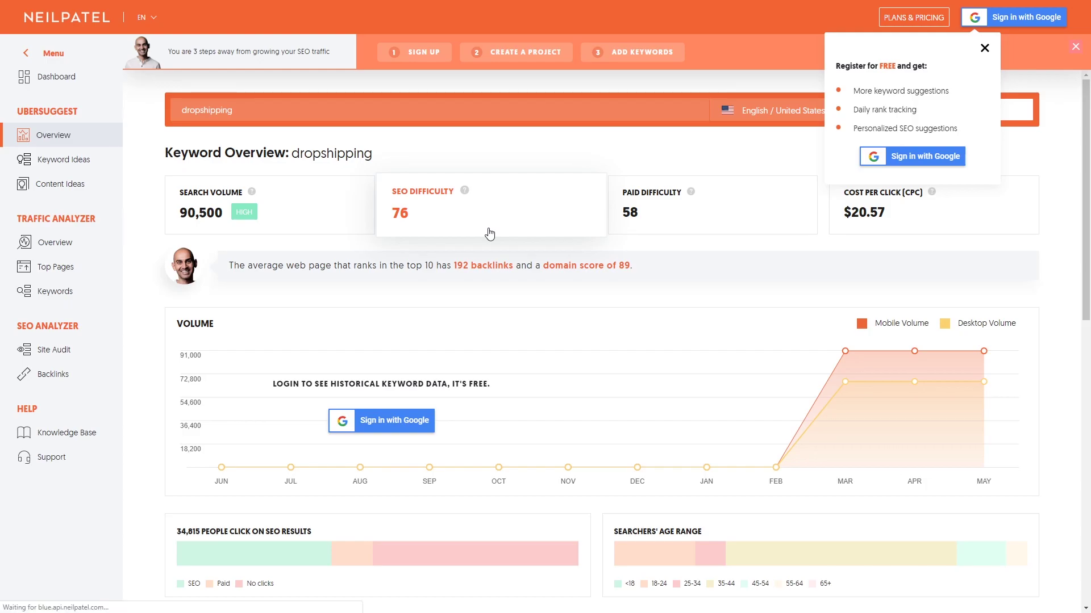
pyautogui.scroll(-7, 490, 233)
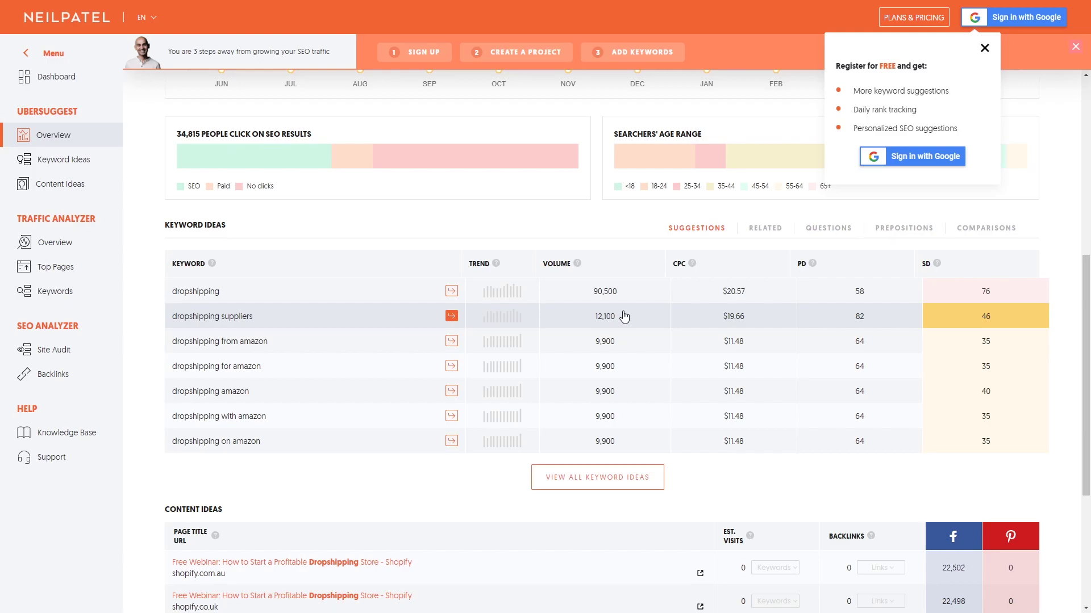
pyautogui.scroll(-4, 579, 341)
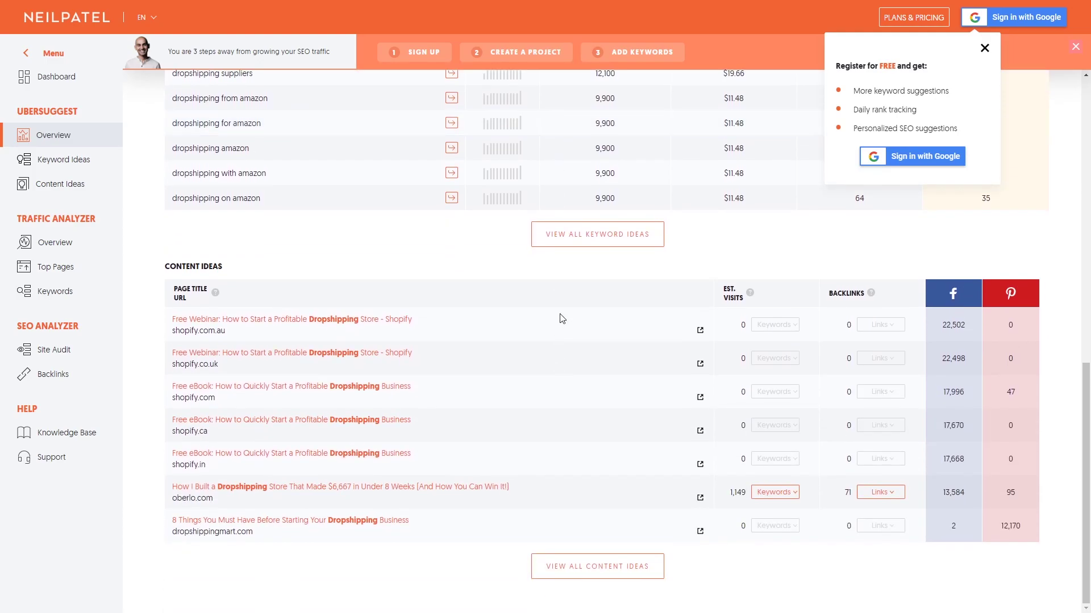